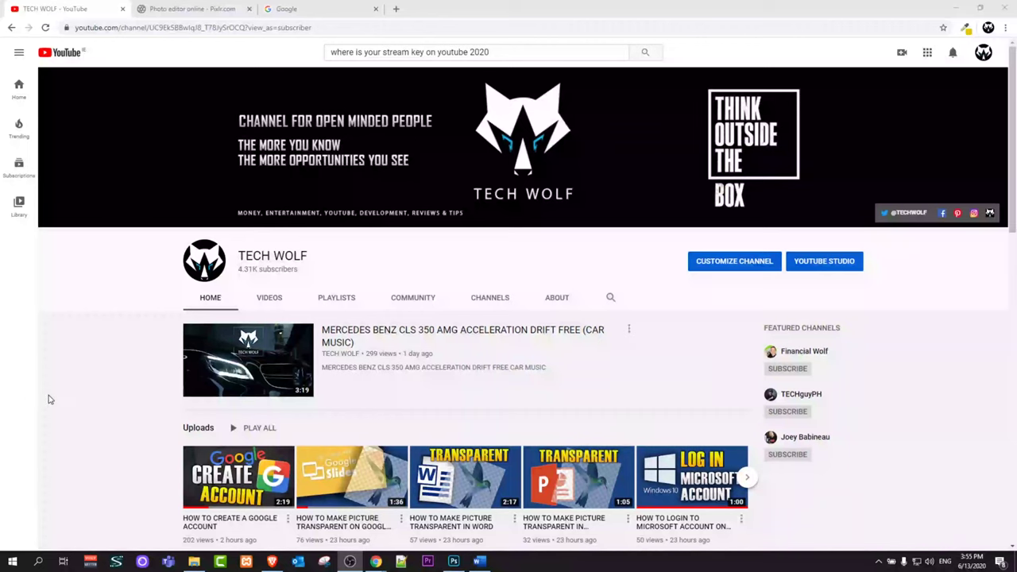
- Switch to the Pixlr tab and open the Pixlr X editor page
scroll(123, 372, "down", 7)
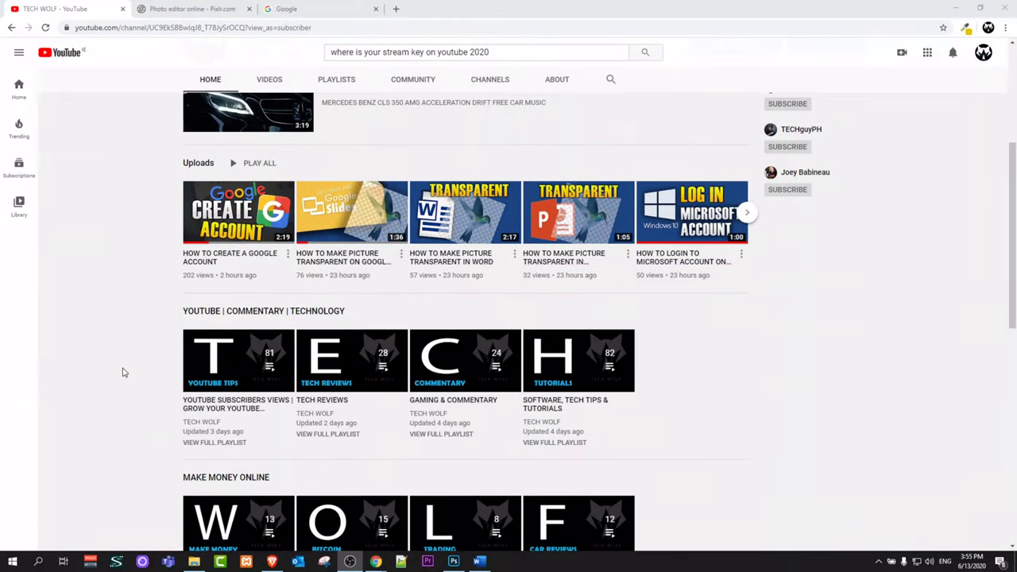
scroll(124, 372, "up", 1)
scroll(123, 371, "down", 3)
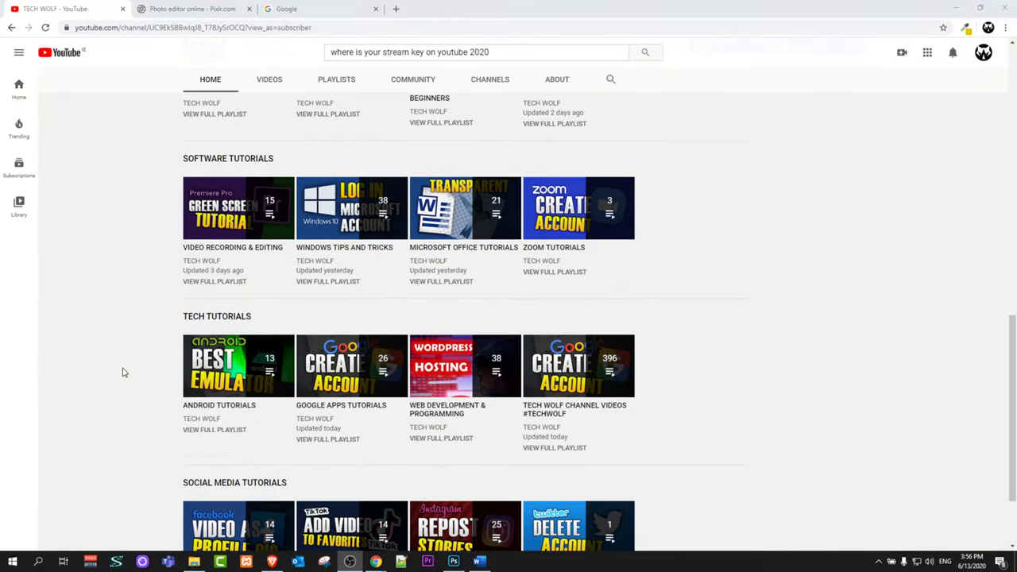
scroll(124, 372, "up", 3)
scroll(124, 372, "up", 6)
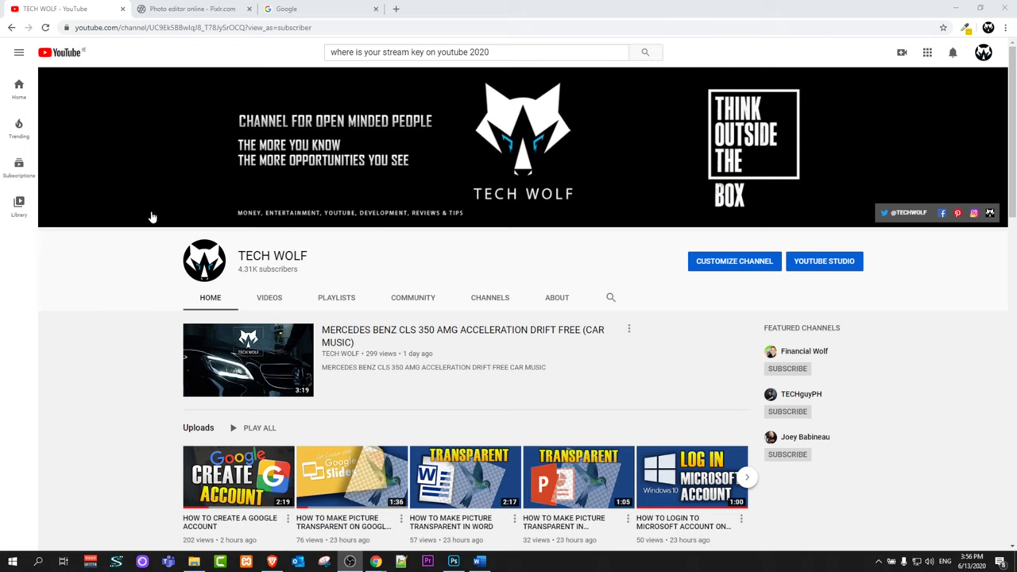
left_click(199, 9)
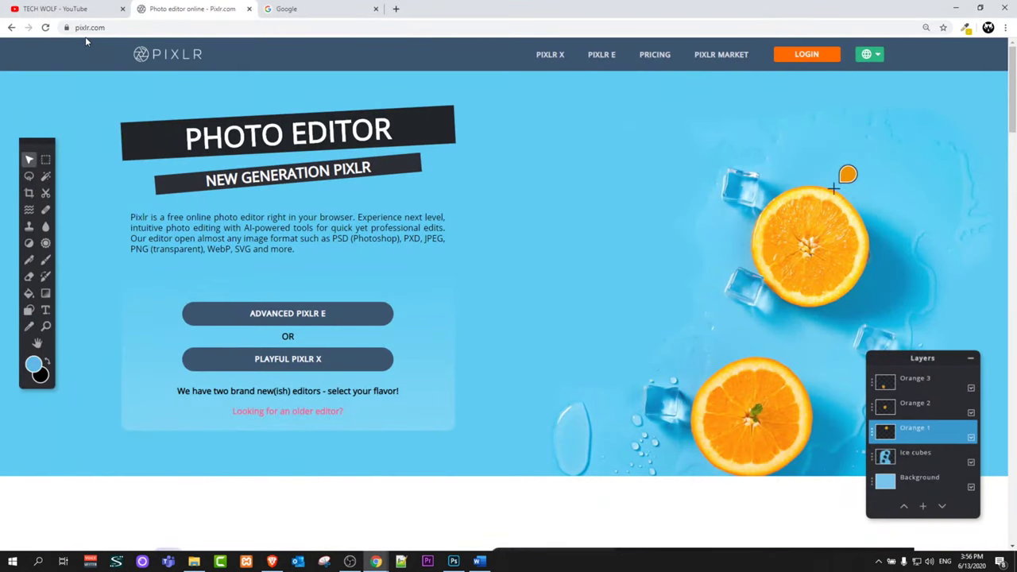
left_click(554, 55)
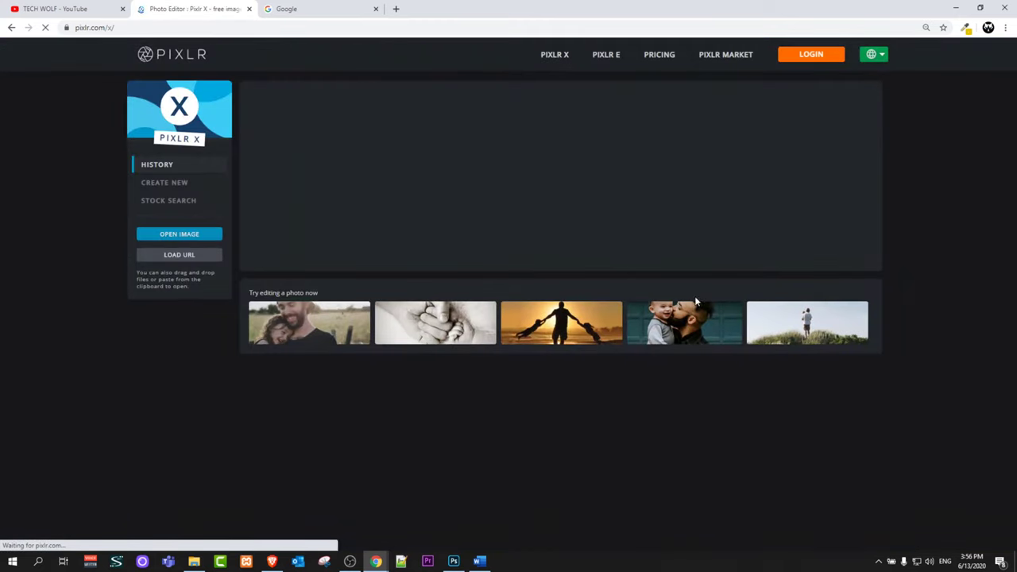
- Go back to the Pixlr home page and open the Pixlr E start page
left_click(11, 28)
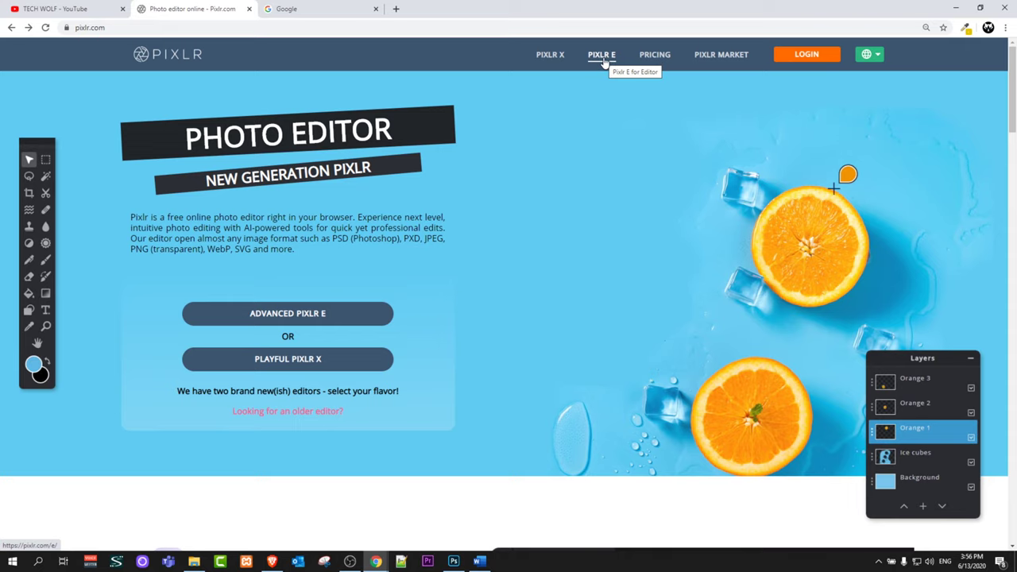
left_click(604, 62)
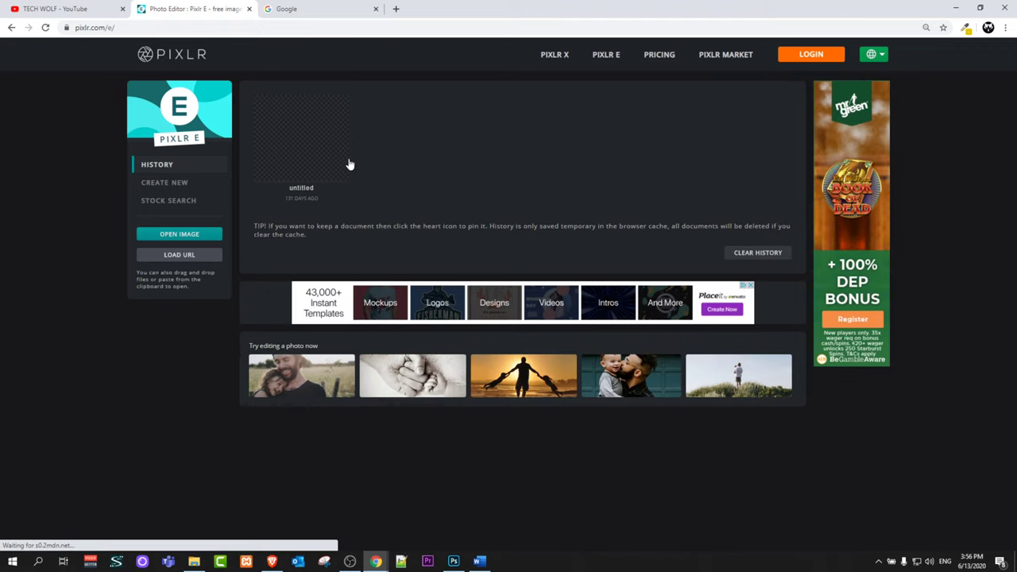
mouse_move(337, 141)
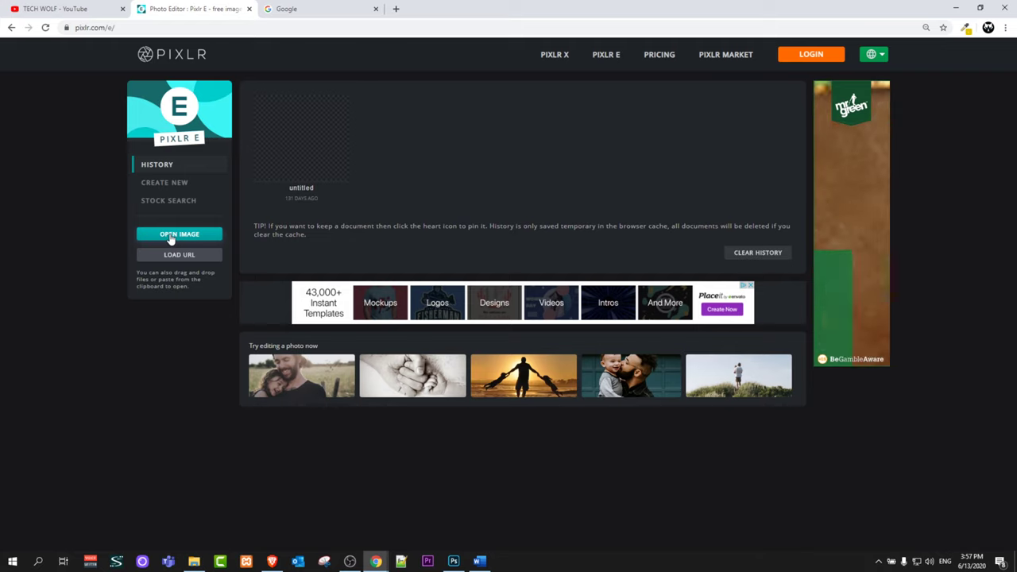
- Start a new document named 'sdfsdfs' with the Full HD size of 1920 × 1080 pixels
left_click(176, 184)
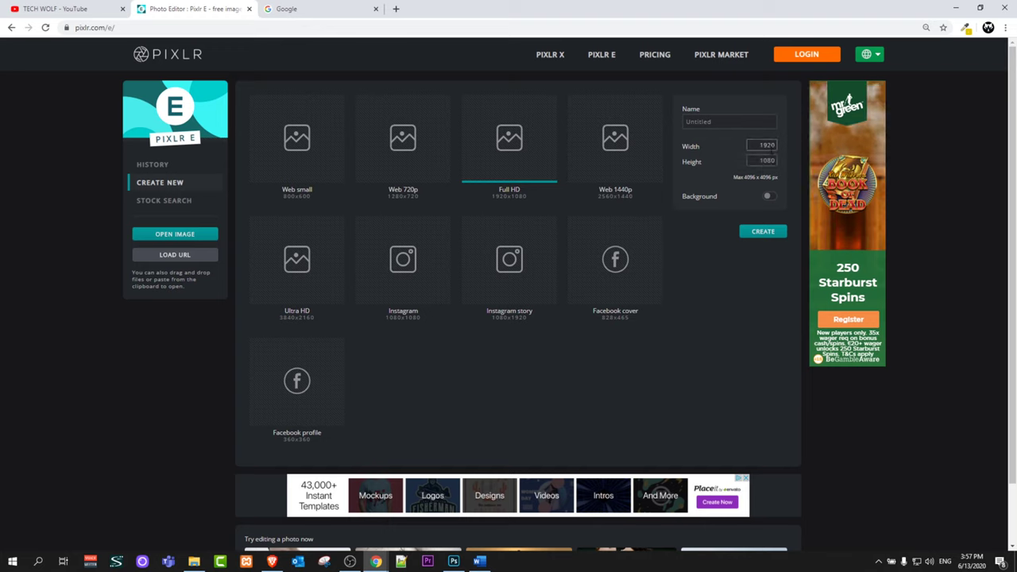
left_click(761, 145)
double_click(690, 121)
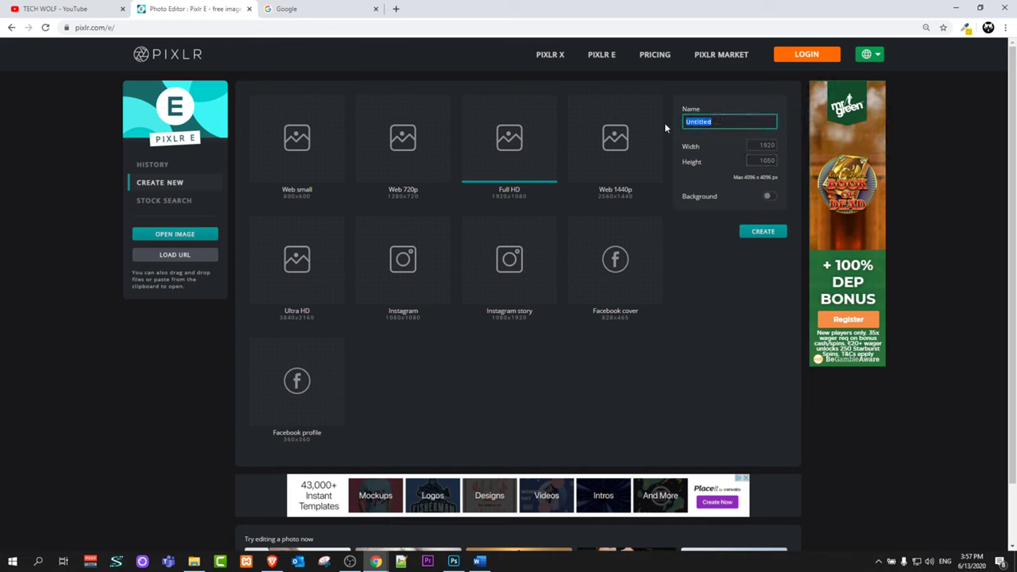
type("sdfsdfs")
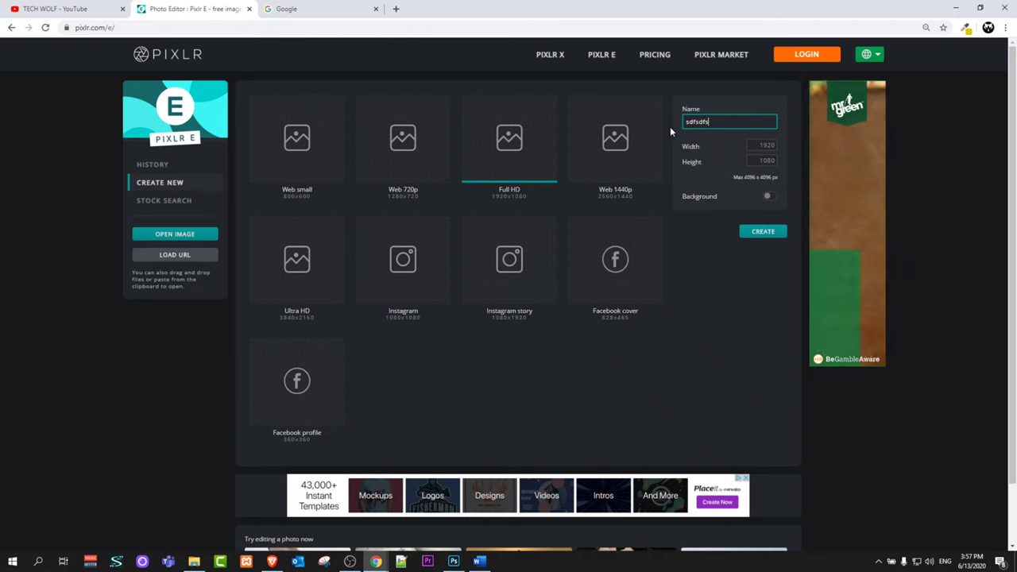
key("Tab")
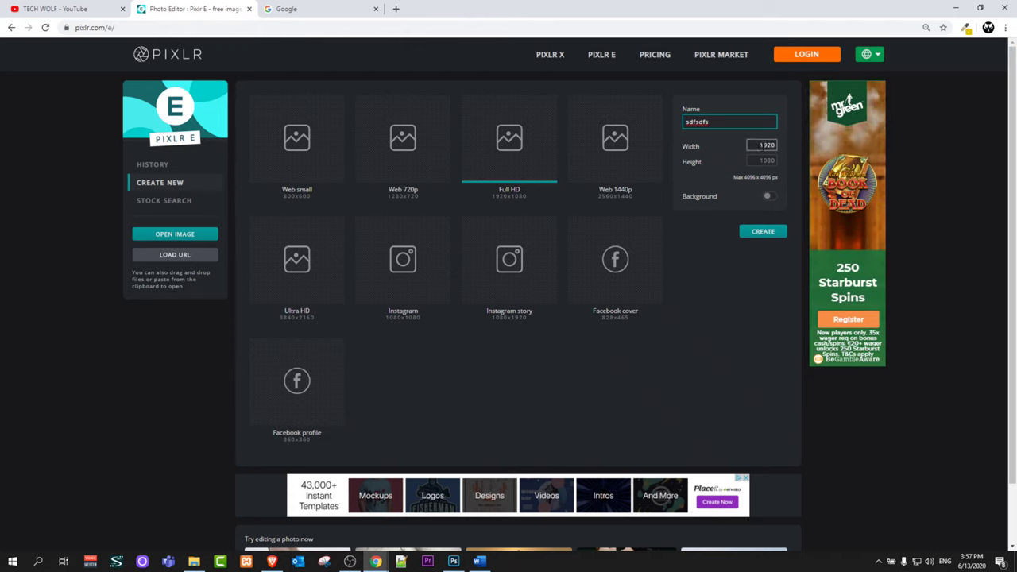
key("Tab")
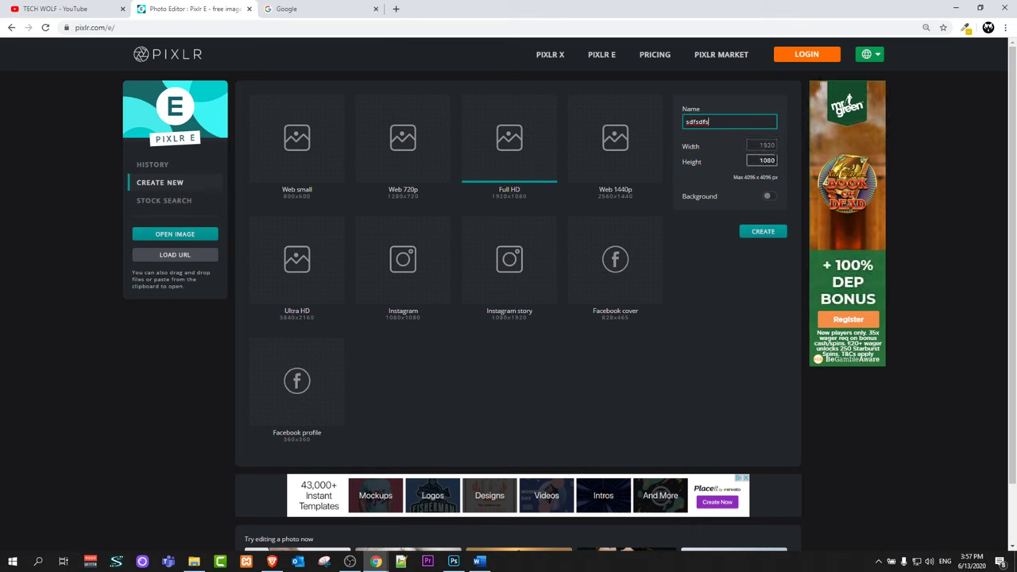
left_click(781, 158)
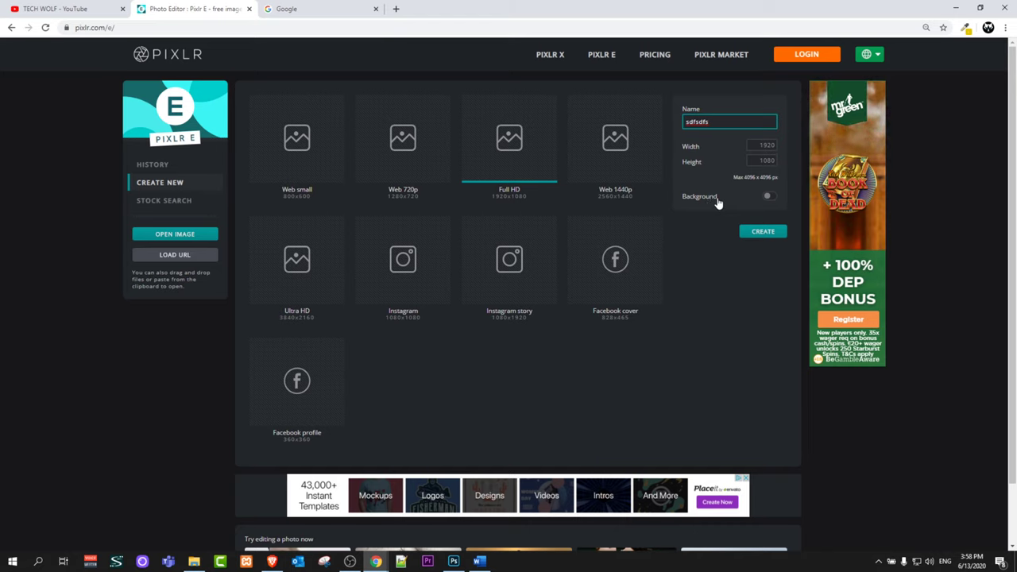
- Give the new image a #20A2E3 light blue background, create it, and zoom the browser out
left_click(770, 197)
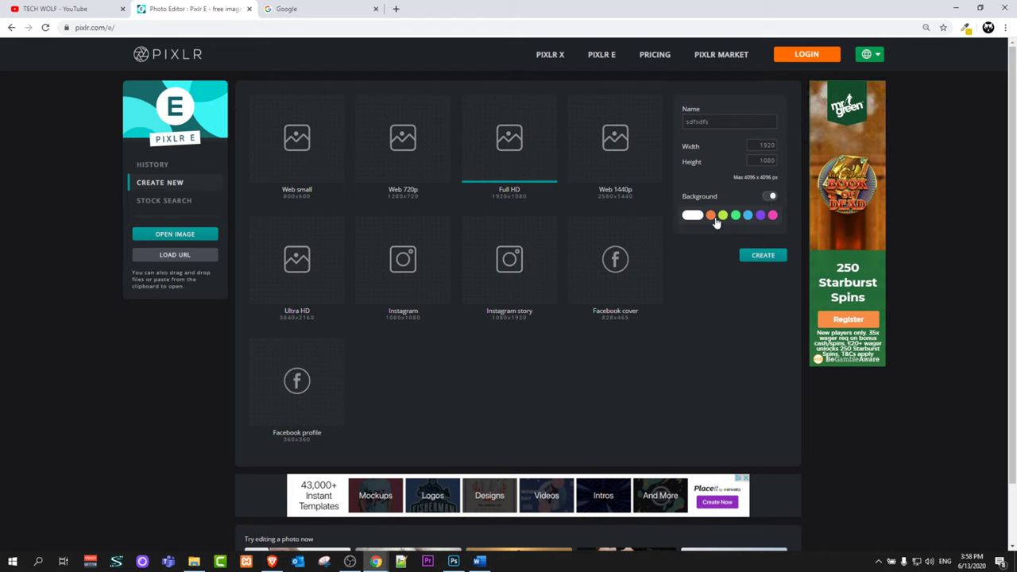
left_click(723, 216)
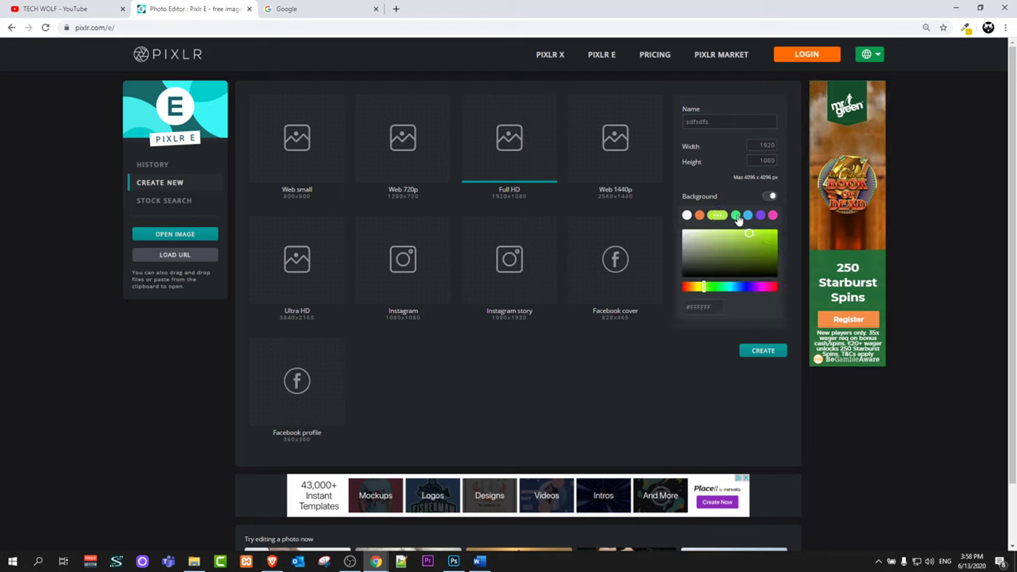
left_click(736, 215)
left_click(748, 215)
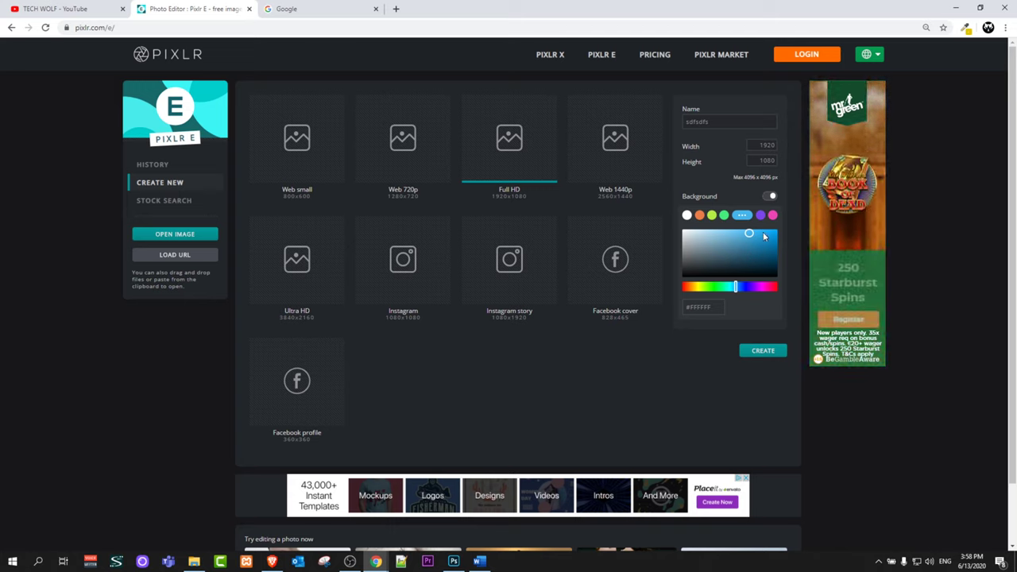
left_click(764, 235)
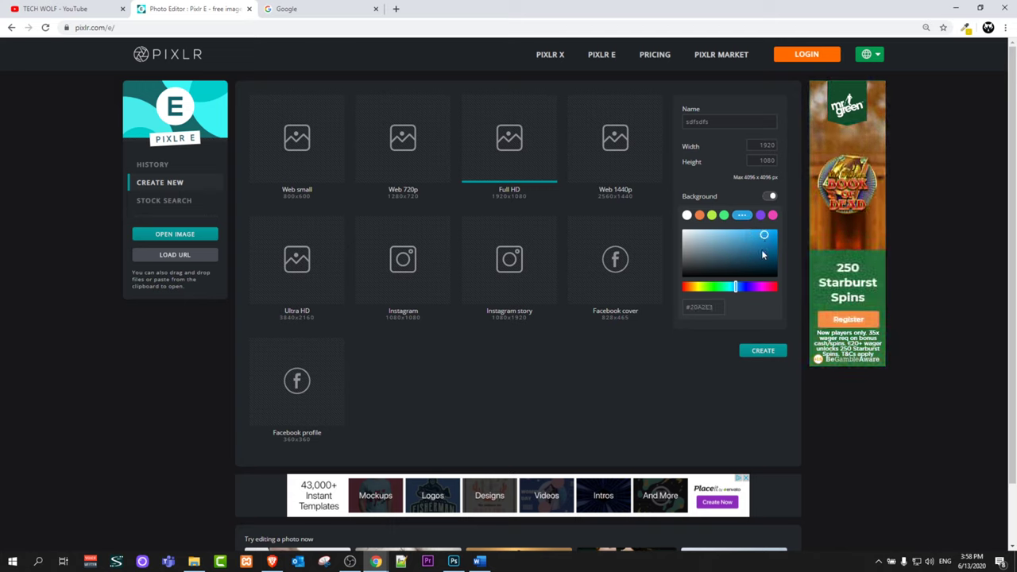
left_click(755, 351)
key("ctrl+minus")
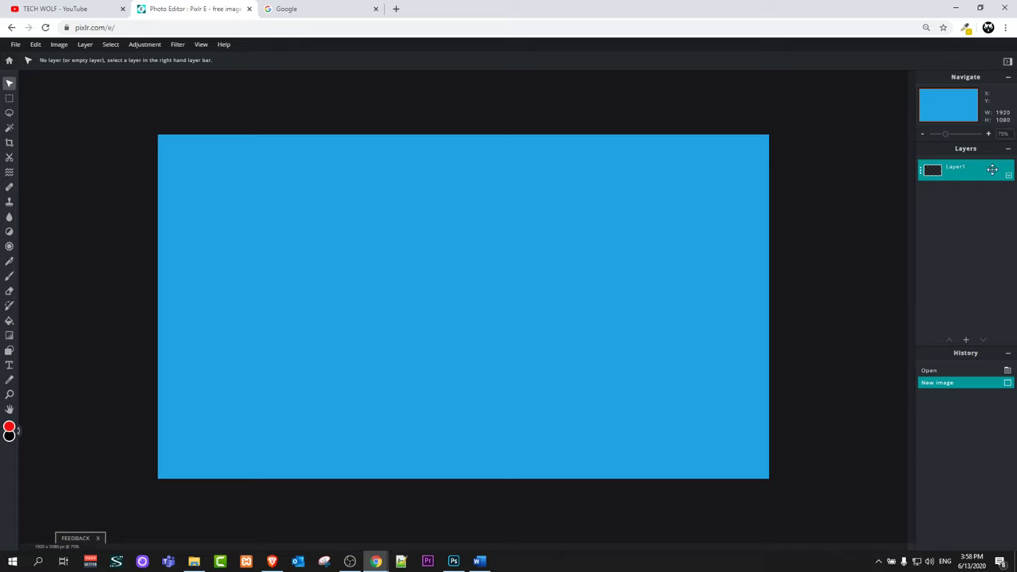
left_click(967, 341)
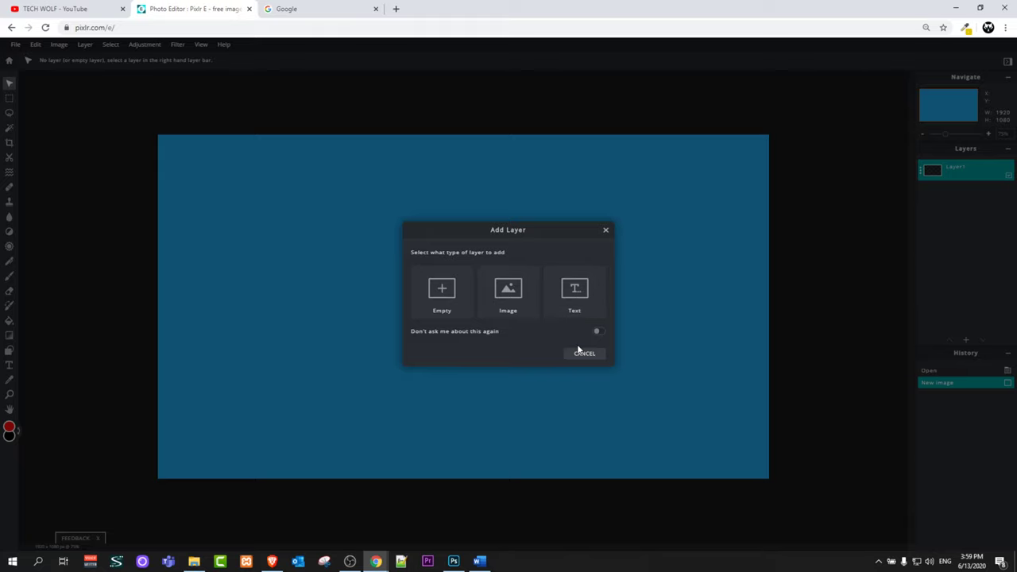
left_click(607, 231)
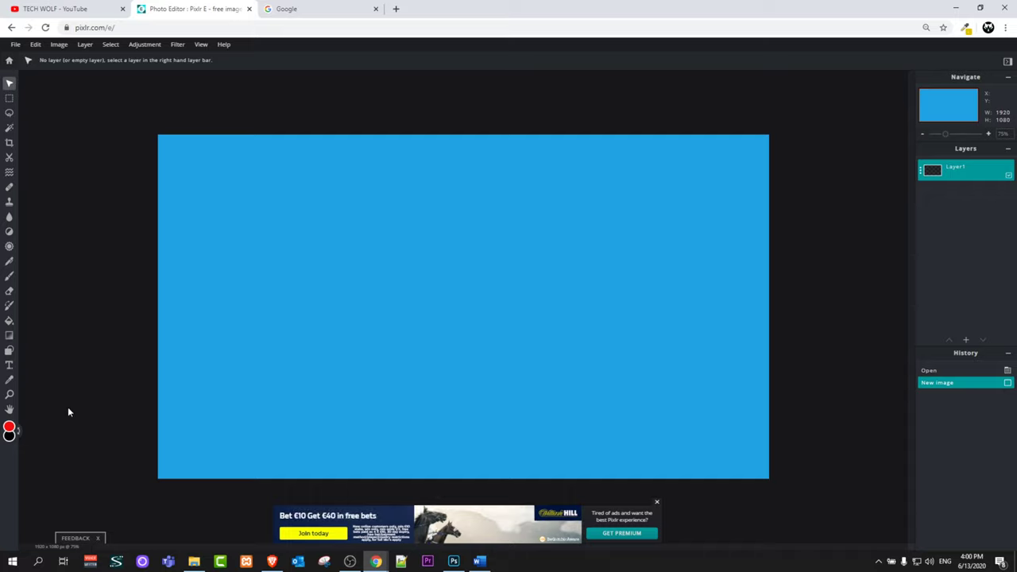
left_click(658, 503)
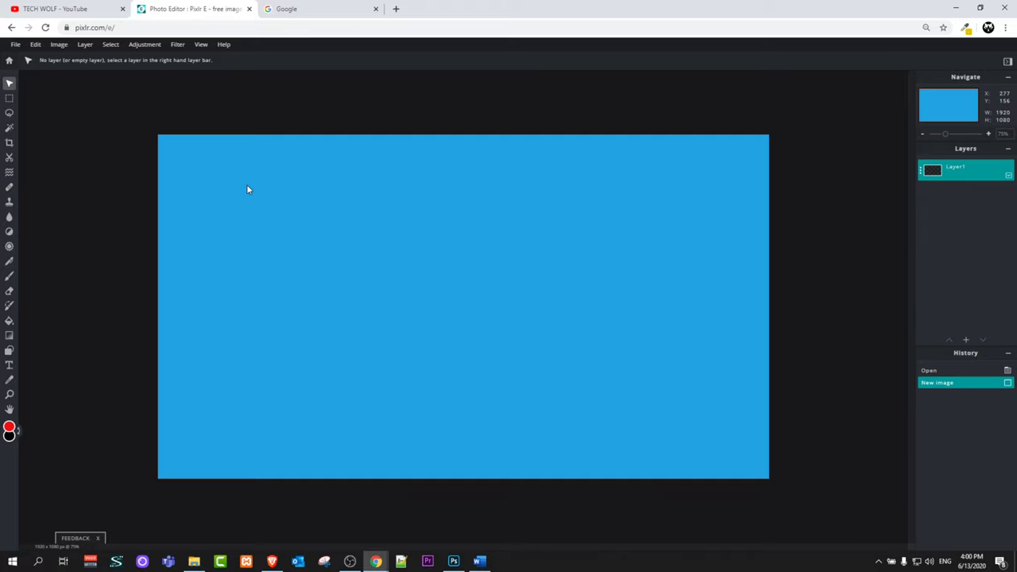
- Search Google Images for 'minecraft png'
left_click(312, 8)
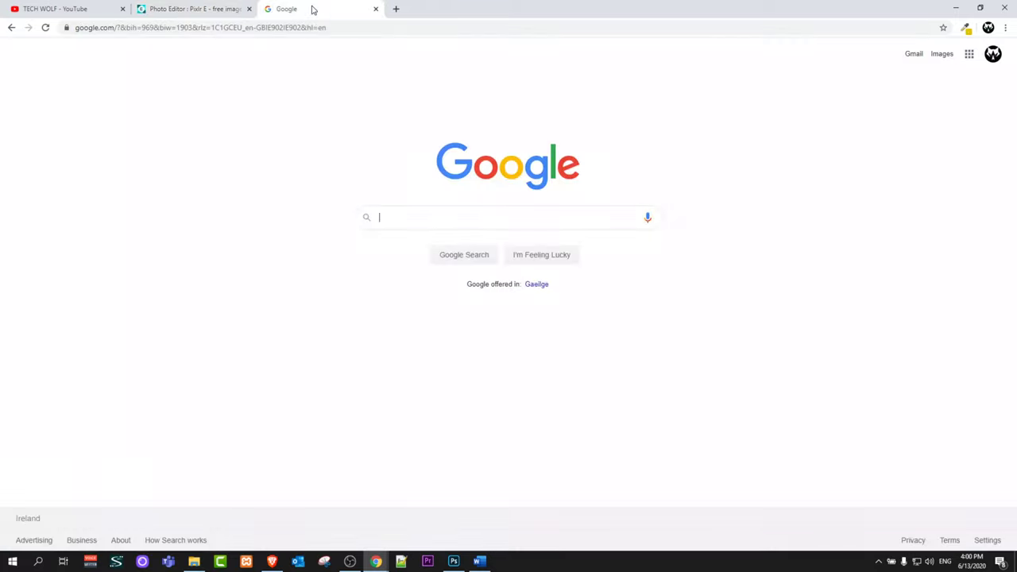
left_click(391, 219)
type("mine")
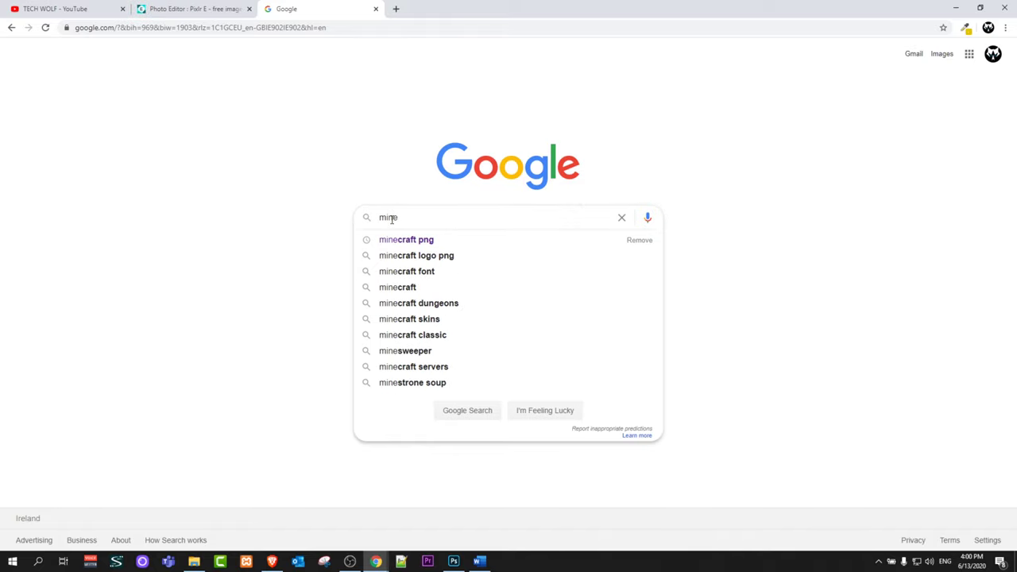
type("craft png")
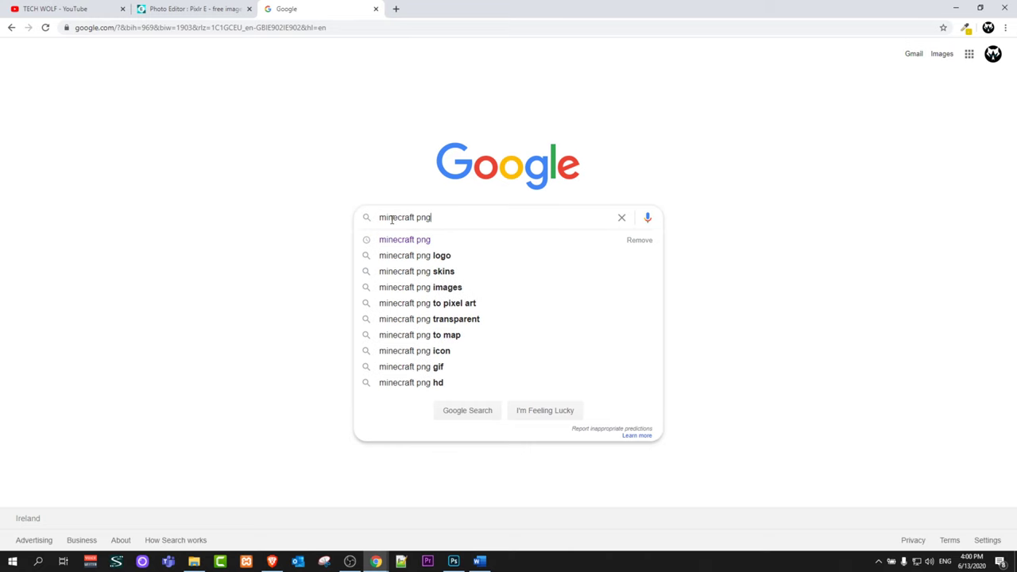
key("Return")
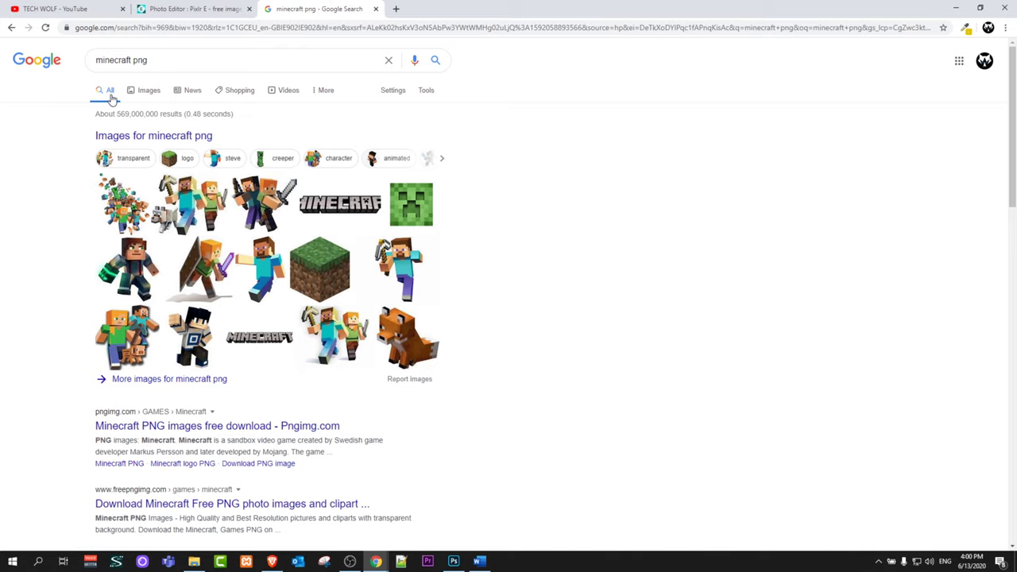
left_click(148, 93)
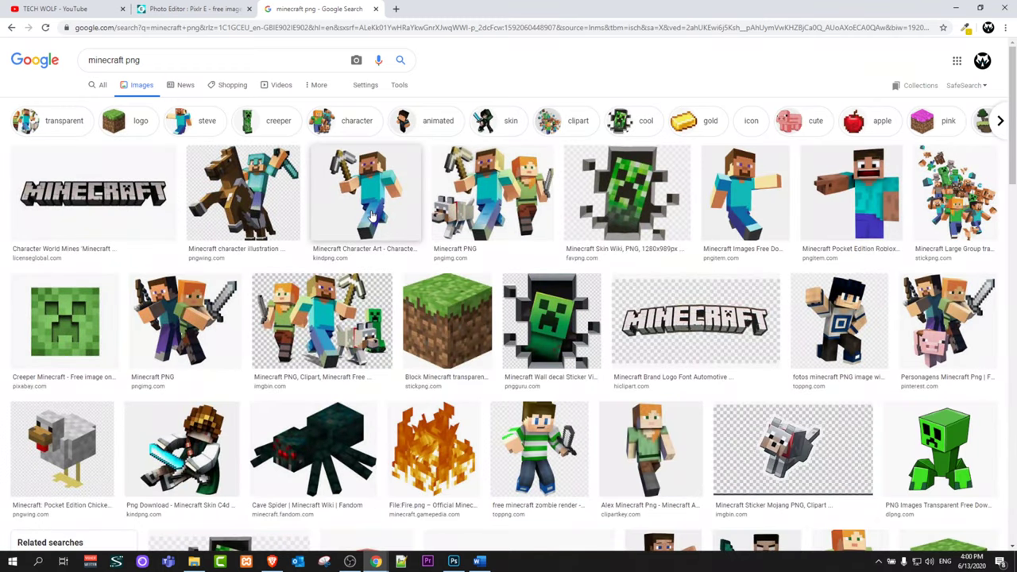
- Save the large Minecraft group picture as a PNG in Downloads and return to Pixlr
left_click(947, 195)
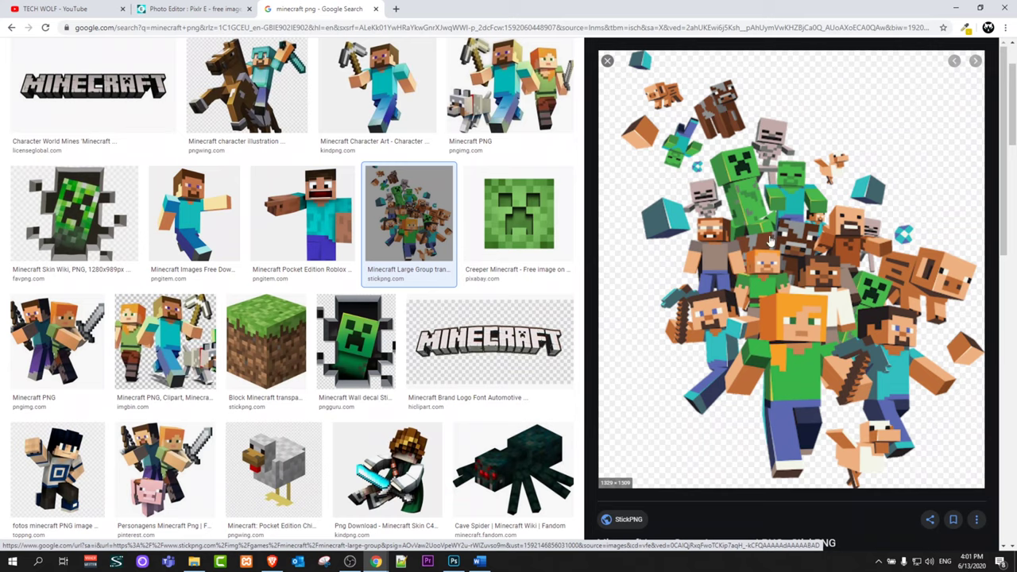
right_click(769, 238)
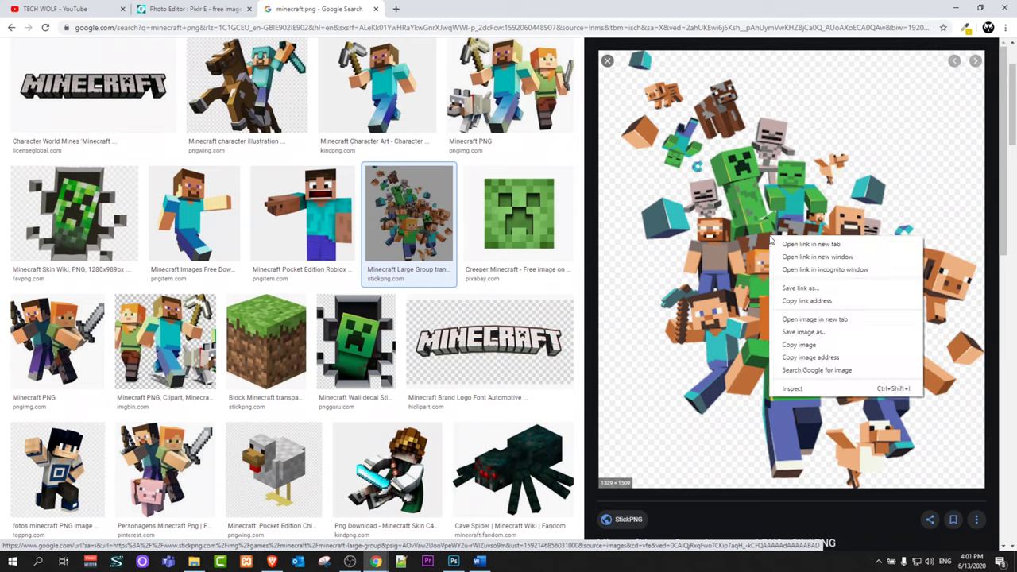
left_click(777, 334)
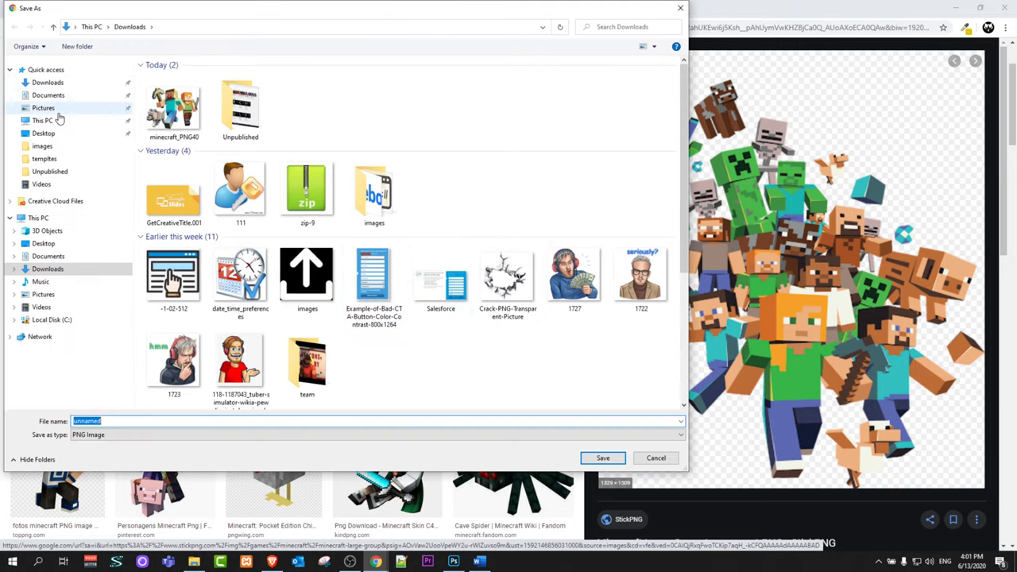
left_click(56, 86)
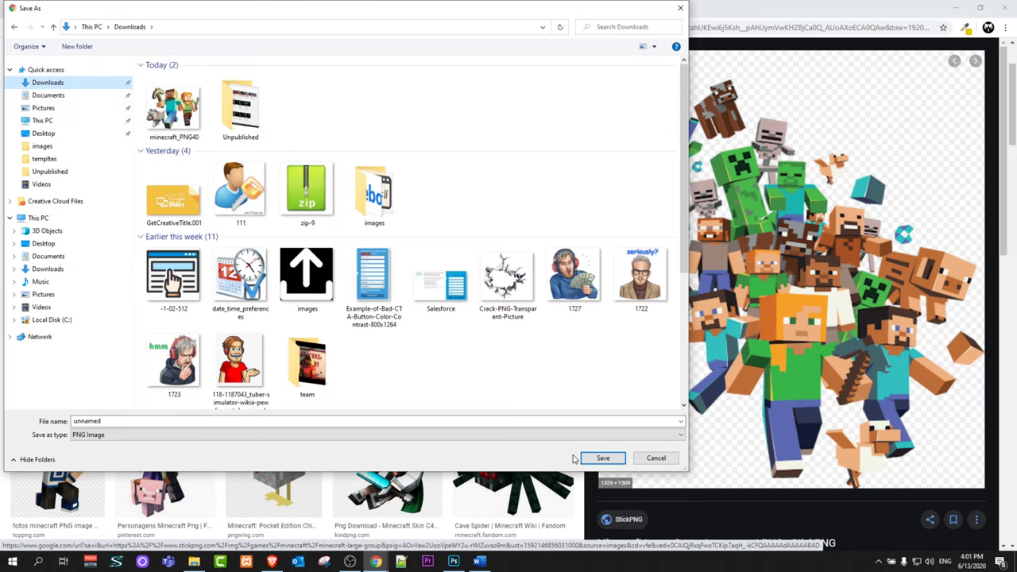
left_click(602, 459)
left_click(195, 9)
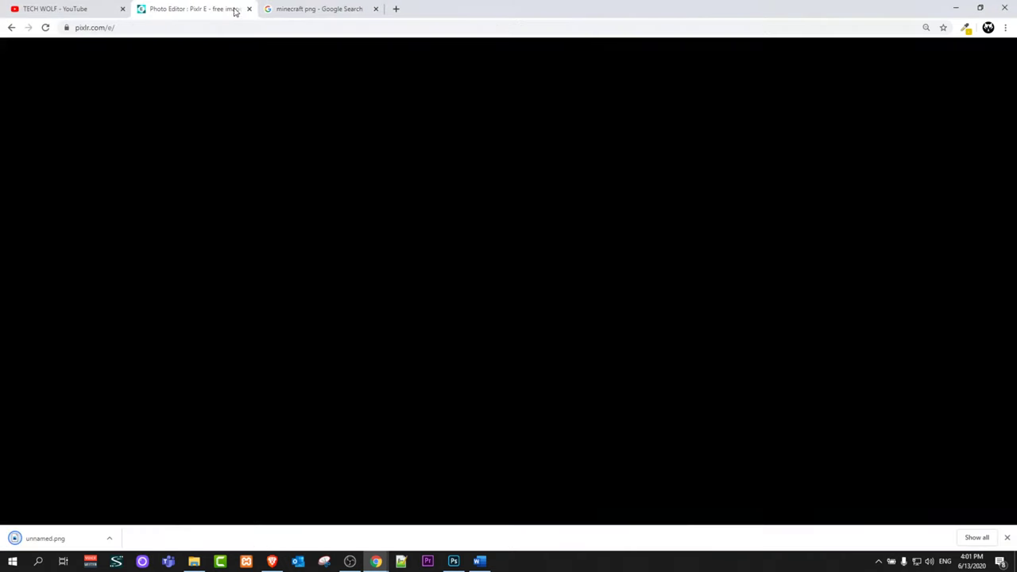
- Dismiss the download bar and pick the downloaded 'unnamed' picture for a new image layer
left_click(1006, 538)
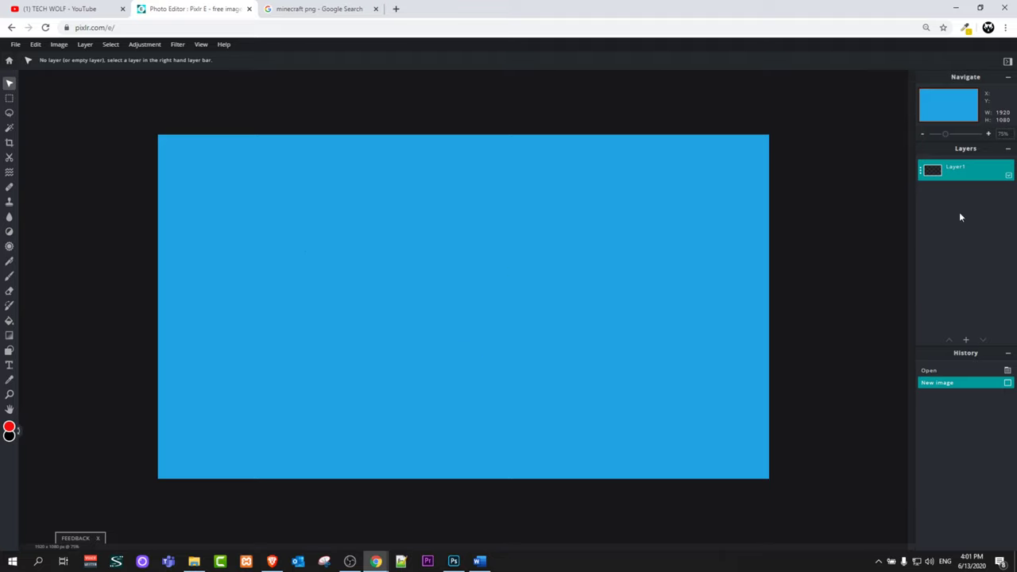
left_click(966, 341)
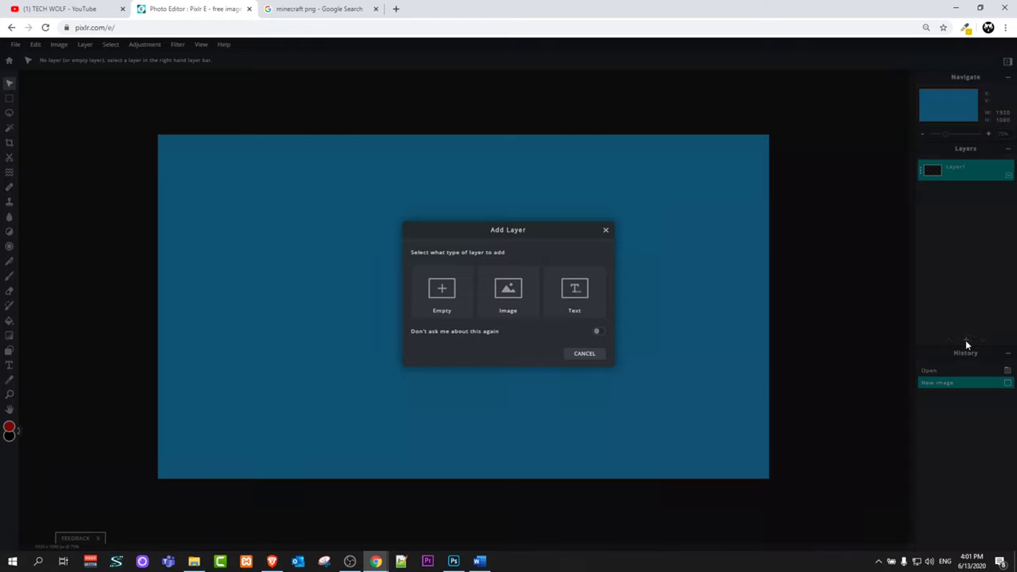
left_click(507, 296)
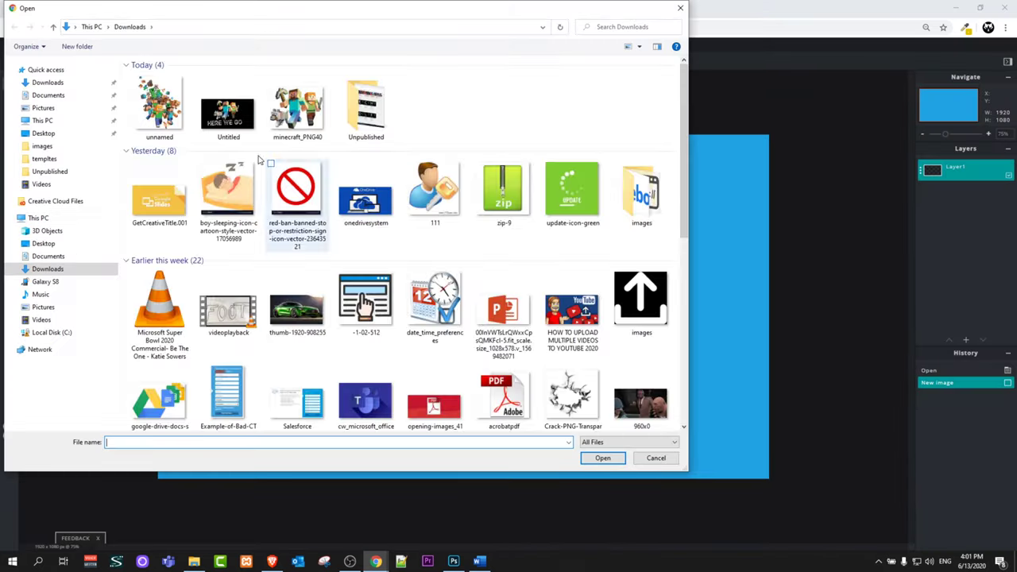
left_click(159, 107)
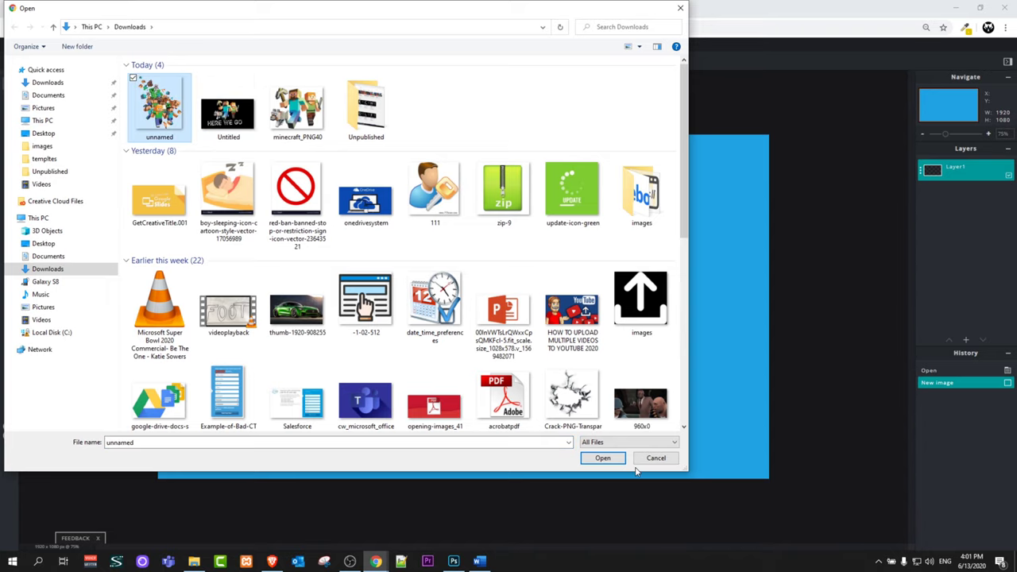
- Open the unnamed picture as a layer, enlarge it on the canvas's left half, then select Layer1
left_click(604, 459)
left_click_drag(472, 283, 404, 262)
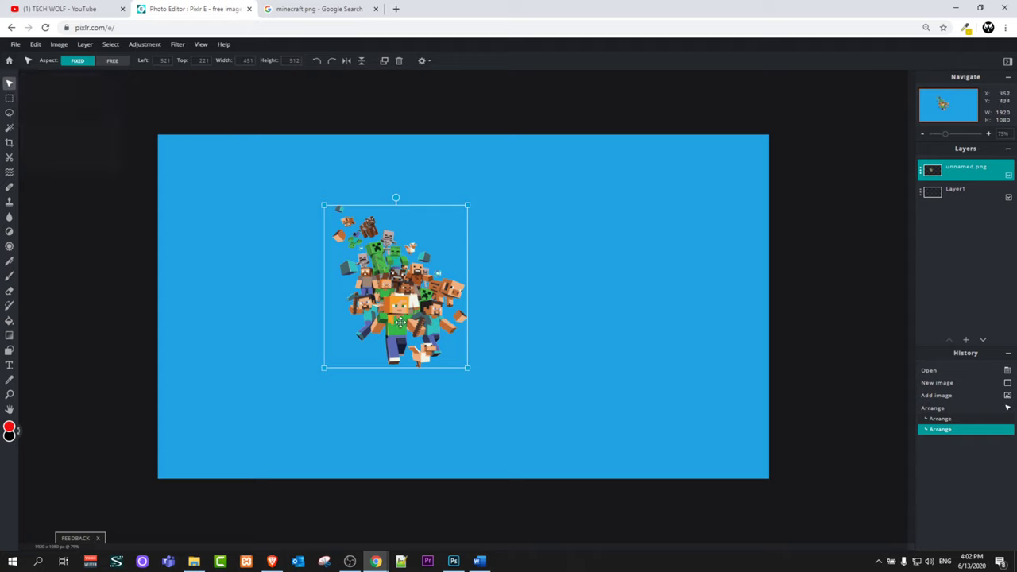
left_click_drag(384, 289, 421, 310)
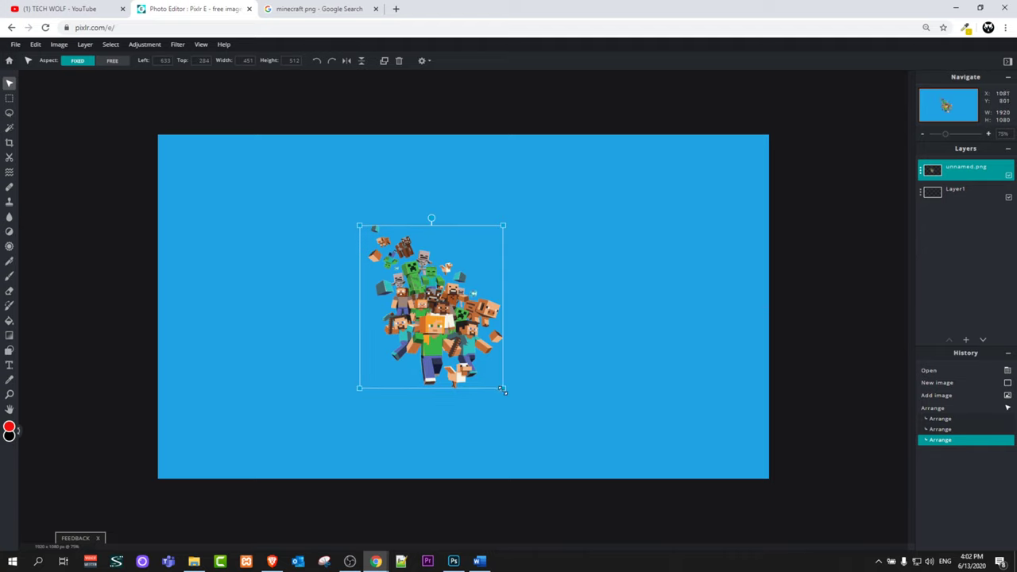
left_click_drag(503, 389, 573, 467)
key("ctrl+z")
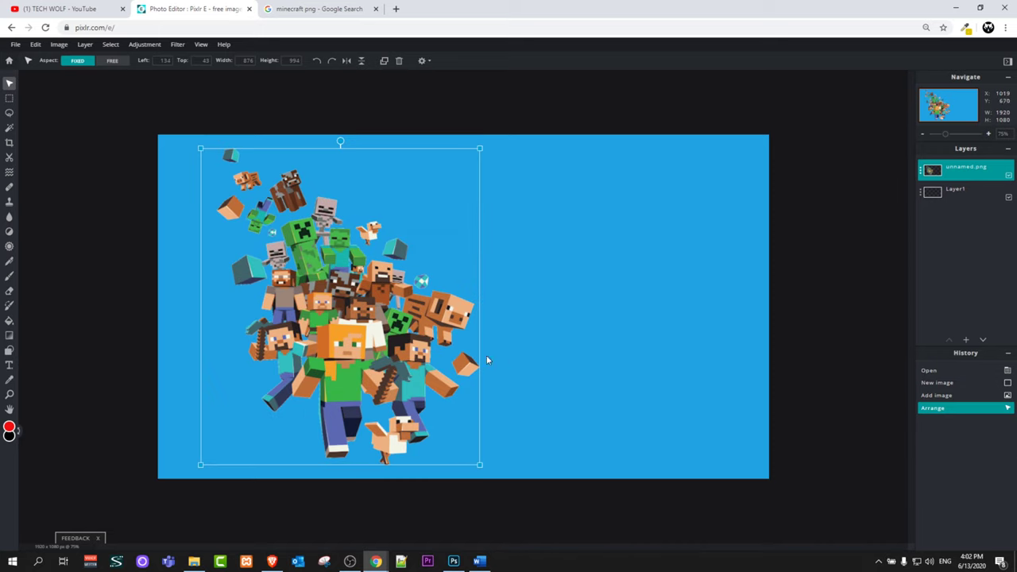
left_click(571, 362)
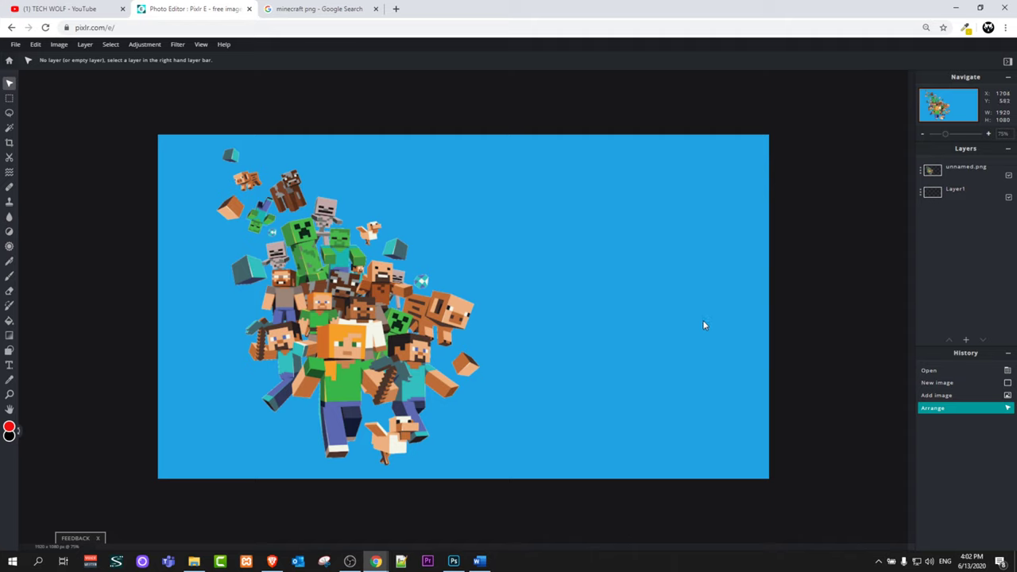
left_click(951, 191)
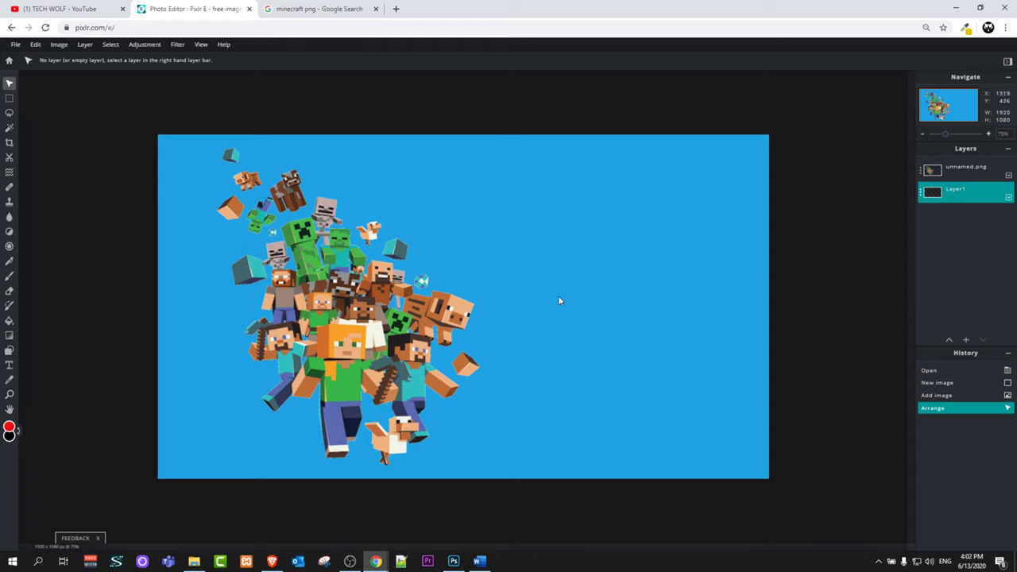
- Set the painting colour to black and fill Layer1's blue background with it
left_click(13, 428)
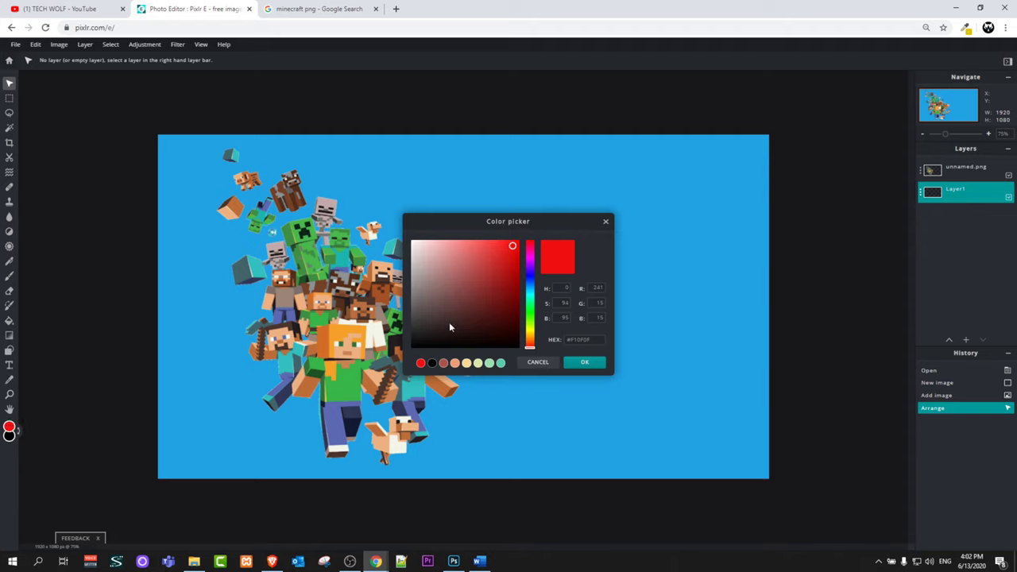
mouse_move(479, 318)
left_mouse_down()
mouse_move(500, 311)
mouse_move(500, 345)
left_mouse_up()
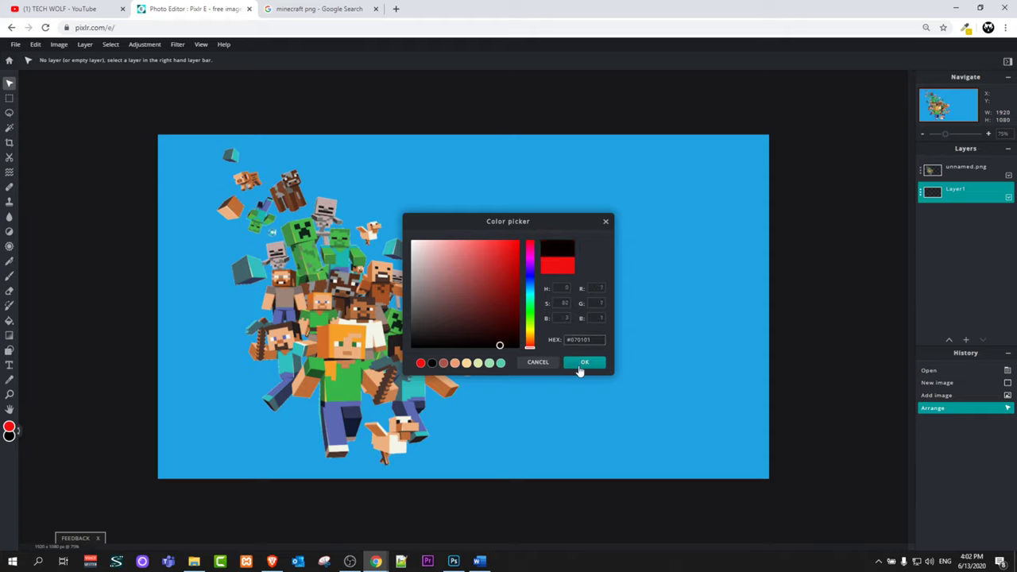
left_click(583, 364)
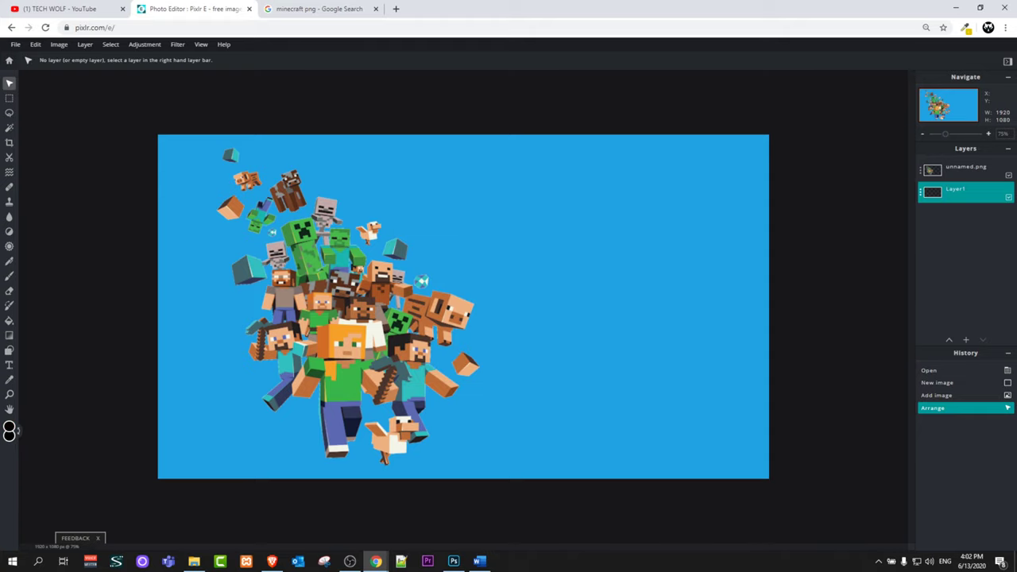
left_click(9, 321)
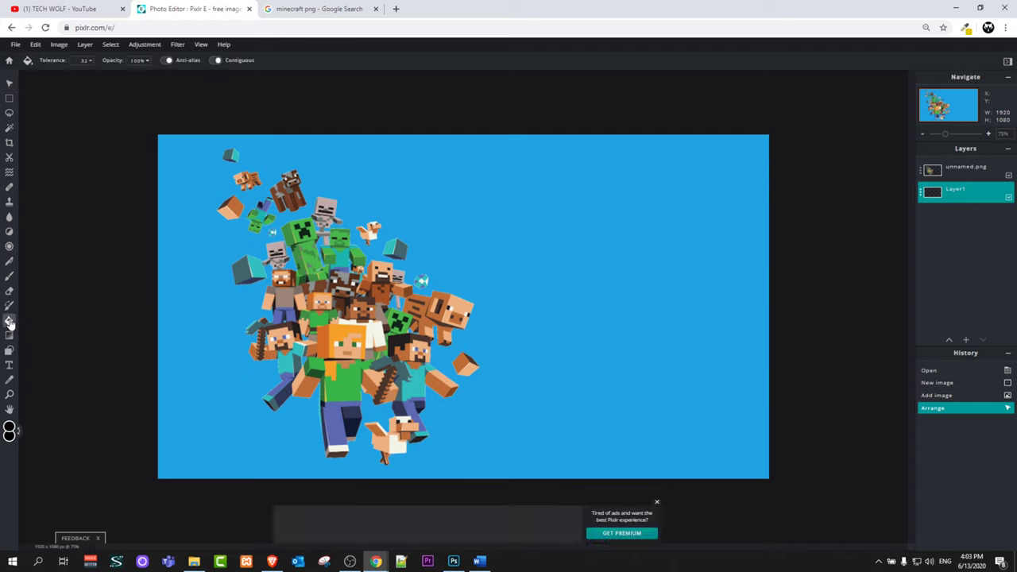
left_click(558, 251)
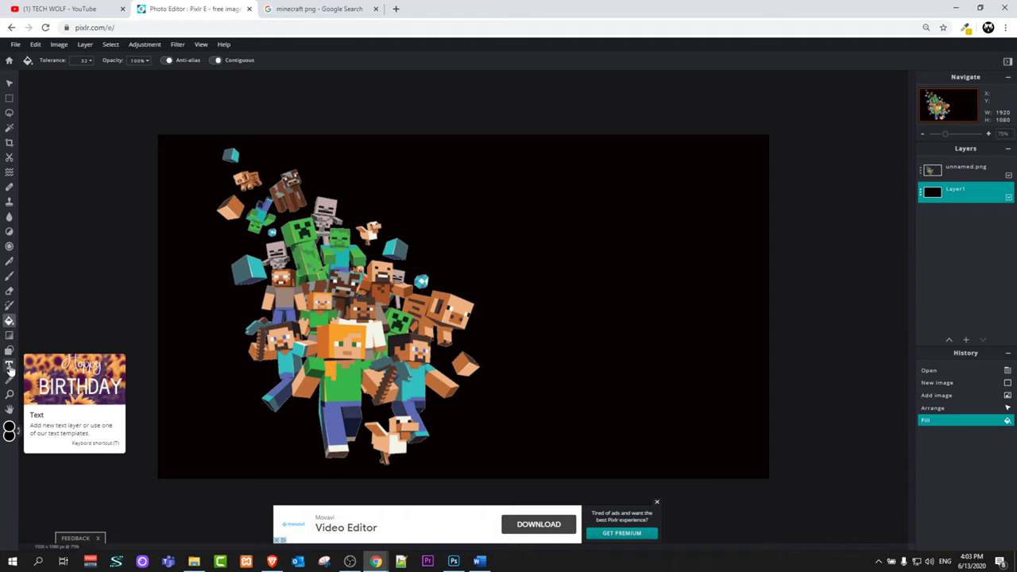
- Add a text layer mid-canvas and replace the placeholder with 'MINECRAFT'
left_click(10, 367)
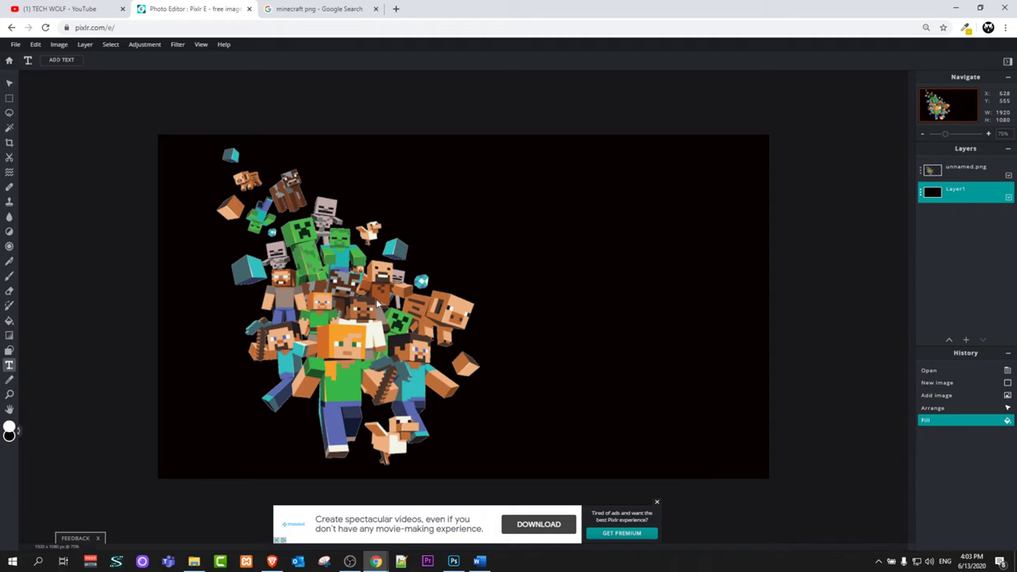
left_click(500, 230)
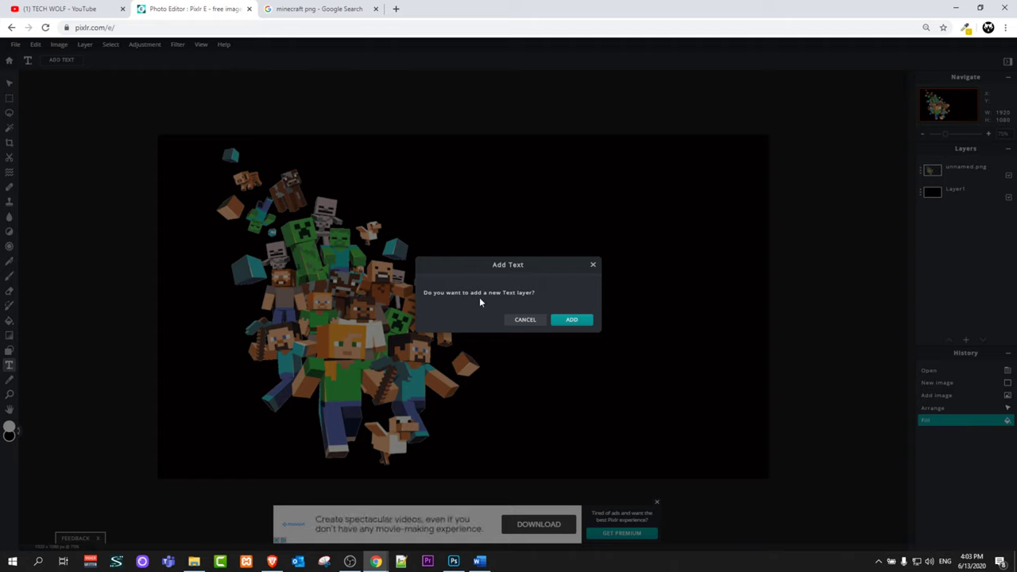
left_click(569, 321)
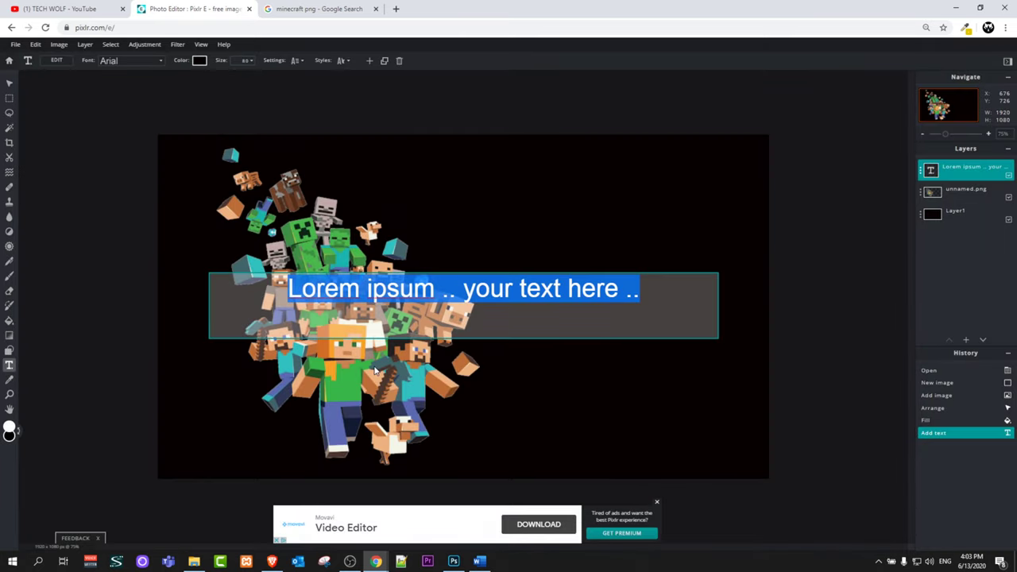
type("M")
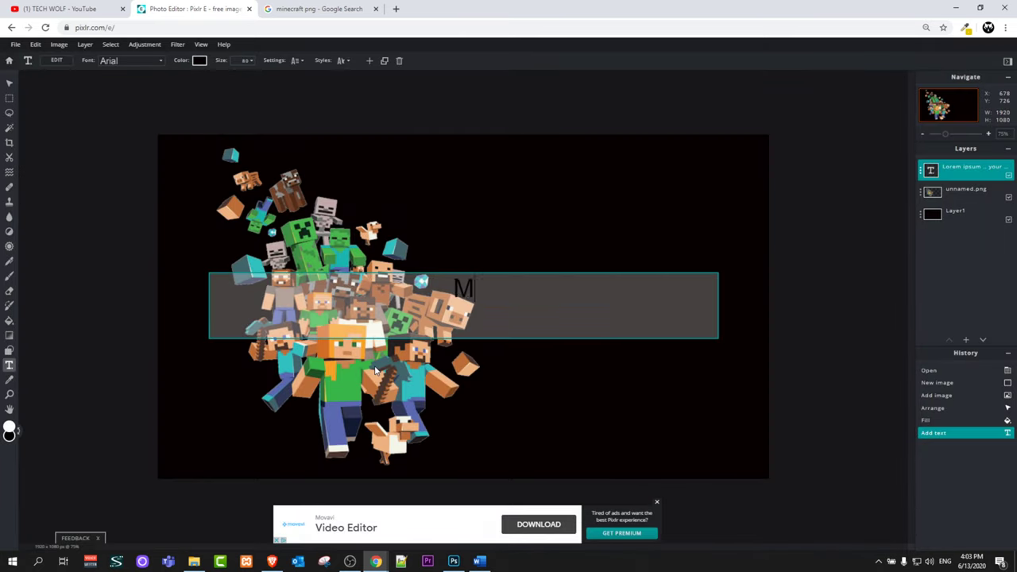
type("INECRAFT")
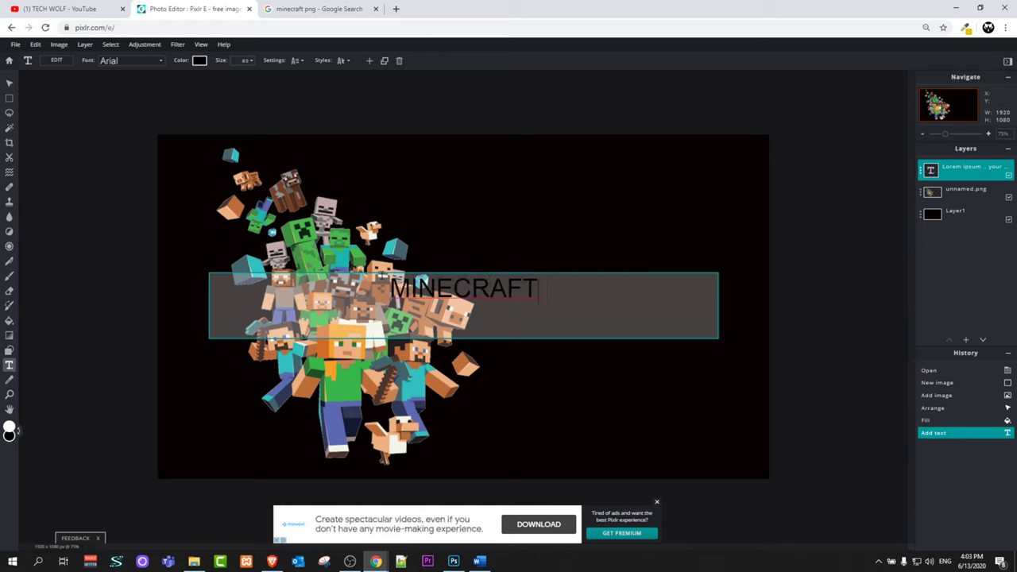
key("ctrl+a")
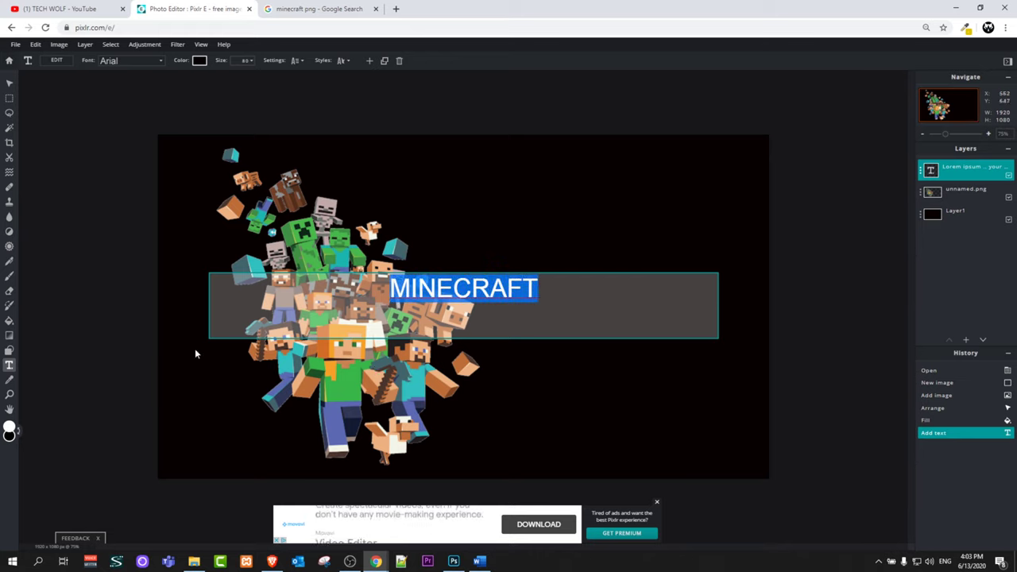
- Colour the MINECRAFT text white and drag it up and to the right
left_click(200, 62)
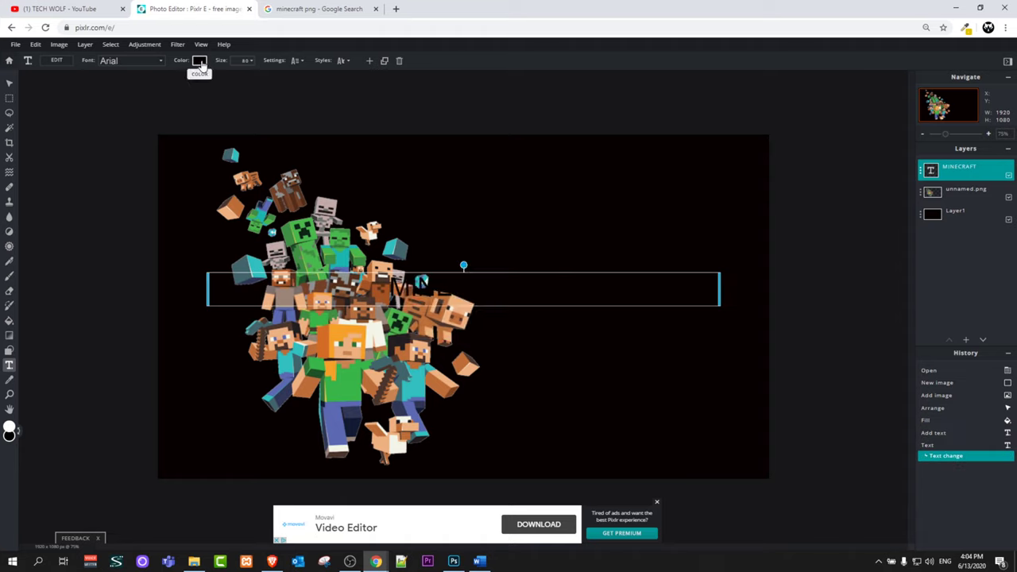
left_click(200, 62)
mouse_move(449, 252)
left_mouse_down()
mouse_move(422, 261)
mouse_move(410, 239)
left_mouse_up()
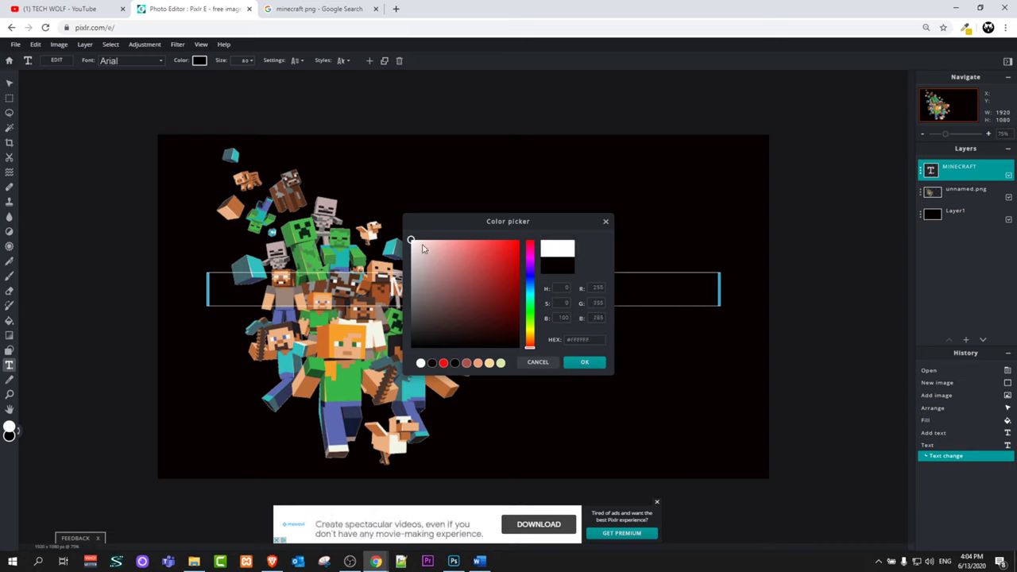
mouse_move(411, 240)
left_mouse_down()
mouse_move(453, 268)
mouse_move(479, 256)
mouse_move(530, 281)
mouse_move(531, 324)
mouse_move(529, 266)
mouse_move(509, 279)
mouse_move(450, 280)
mouse_move(409, 238)
left_mouse_up()
left_click(590, 363)
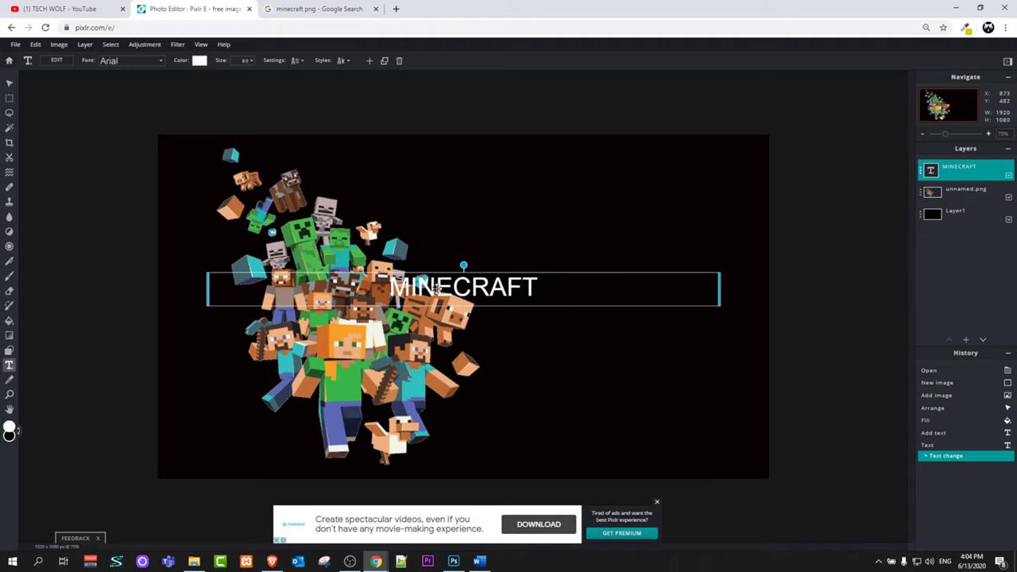
left_click_drag(437, 287, 552, 238)
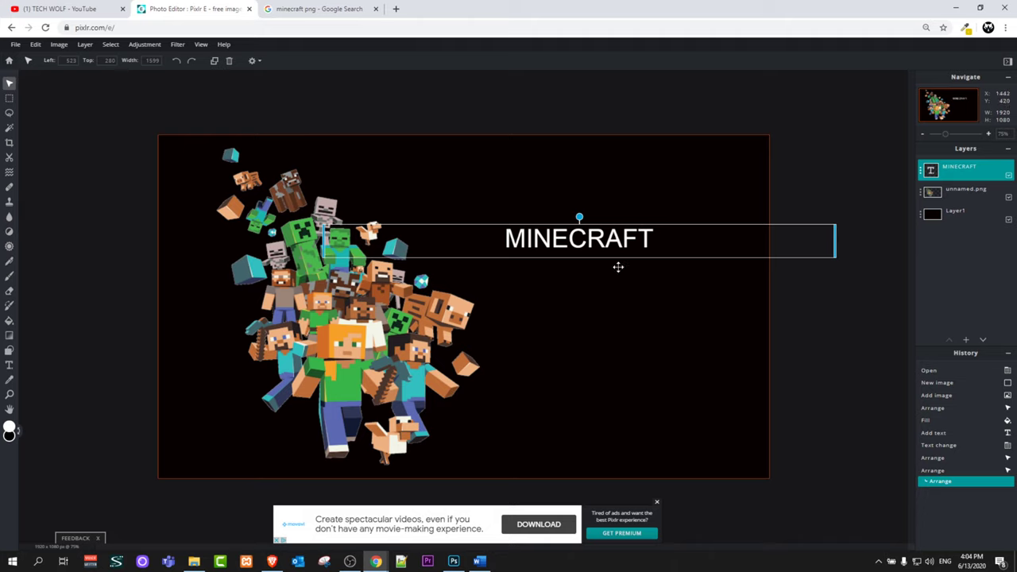
double_click(586, 242)
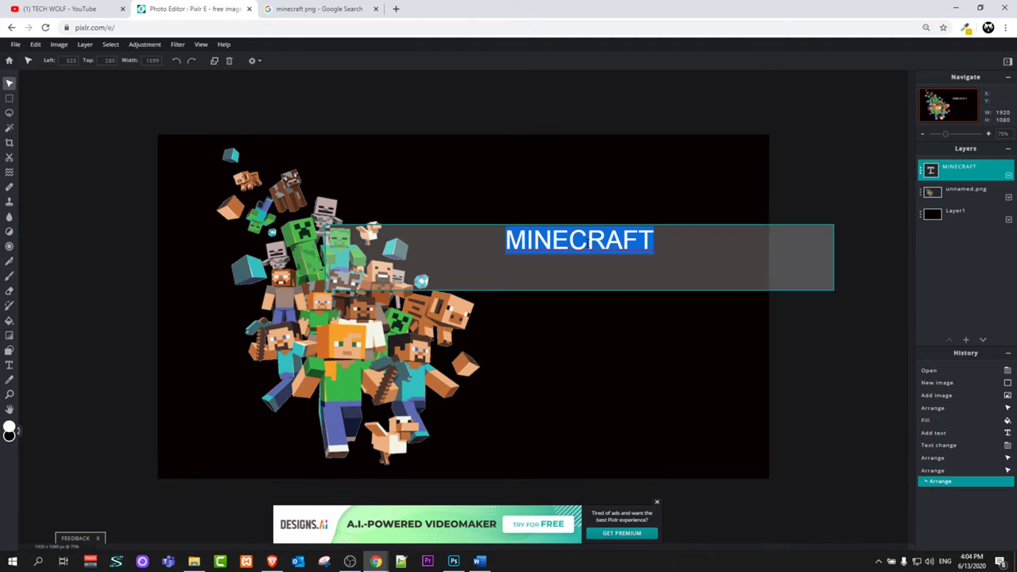
- Set the title to Baangkarr Press font at size 289 and drag it down-left
left_click(10, 366)
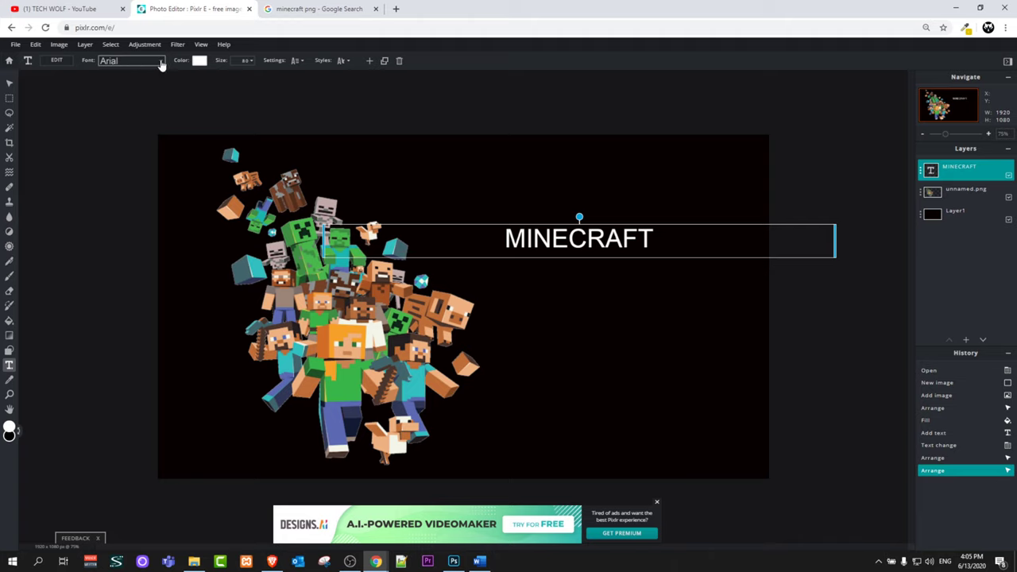
left_click(161, 64)
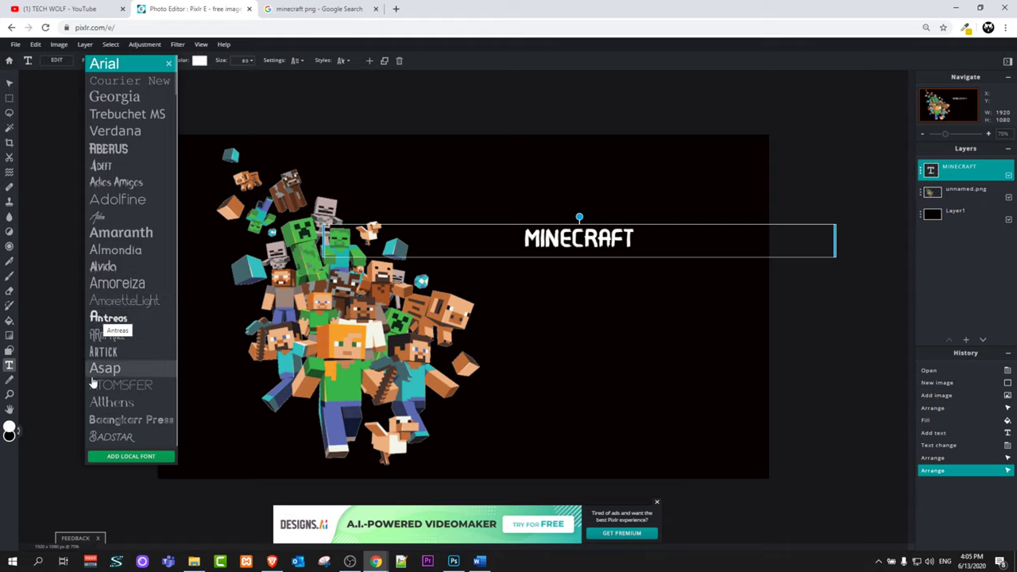
left_click(92, 425)
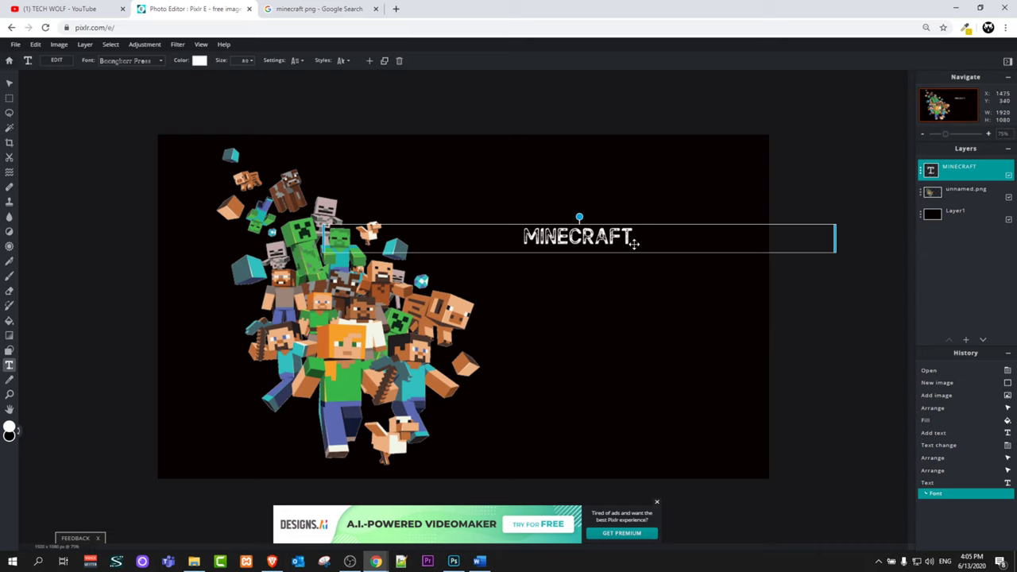
left_click(251, 62)
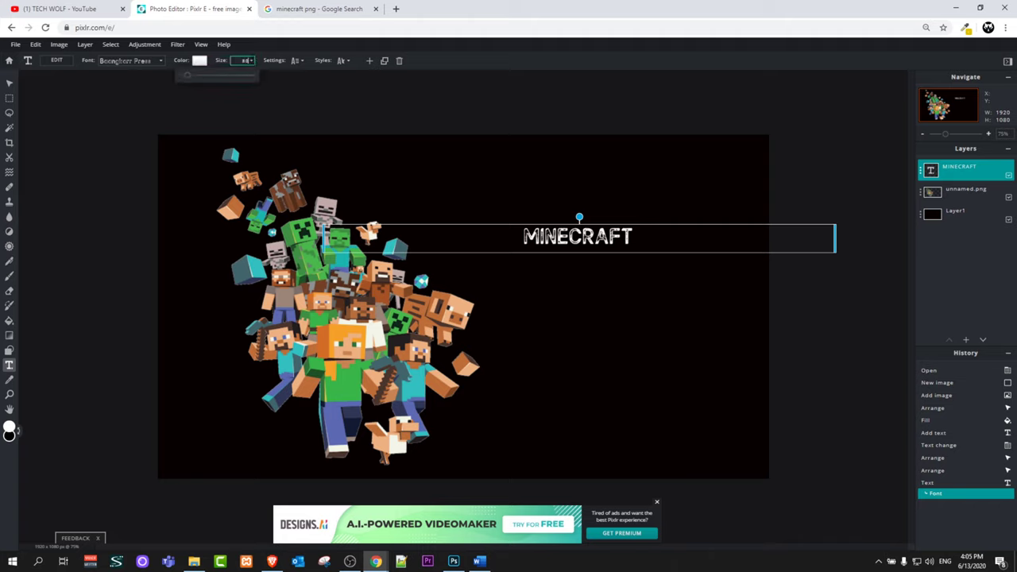
left_click(188, 76)
mouse_move(188, 77)
left_mouse_down()
mouse_move(212, 77)
mouse_move(200, 77)
left_mouse_up()
left_click_drag(489, 278, 412, 387)
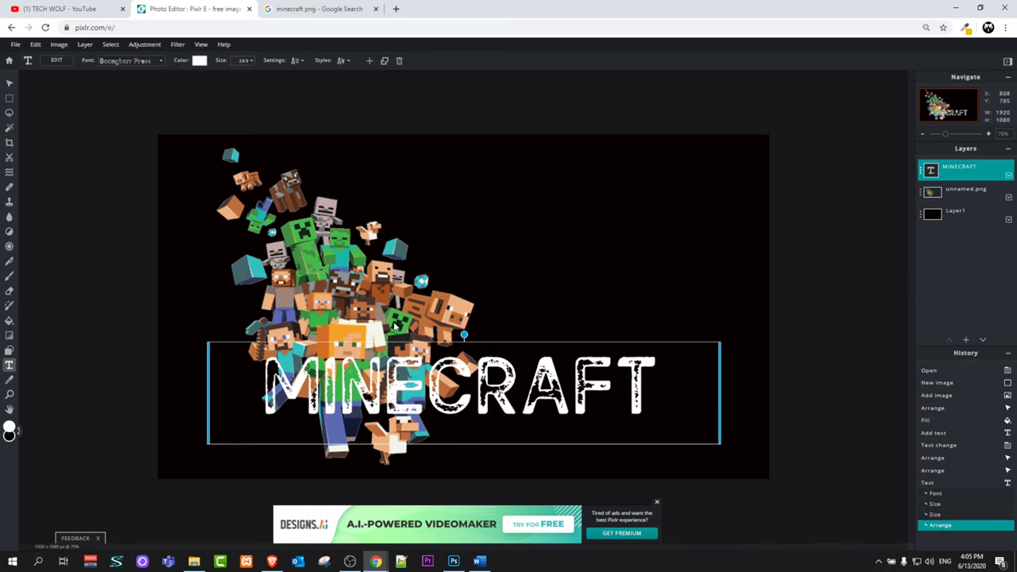
- Shrink the Minecraft characters image and reposition it on the canvas
key("Escape")
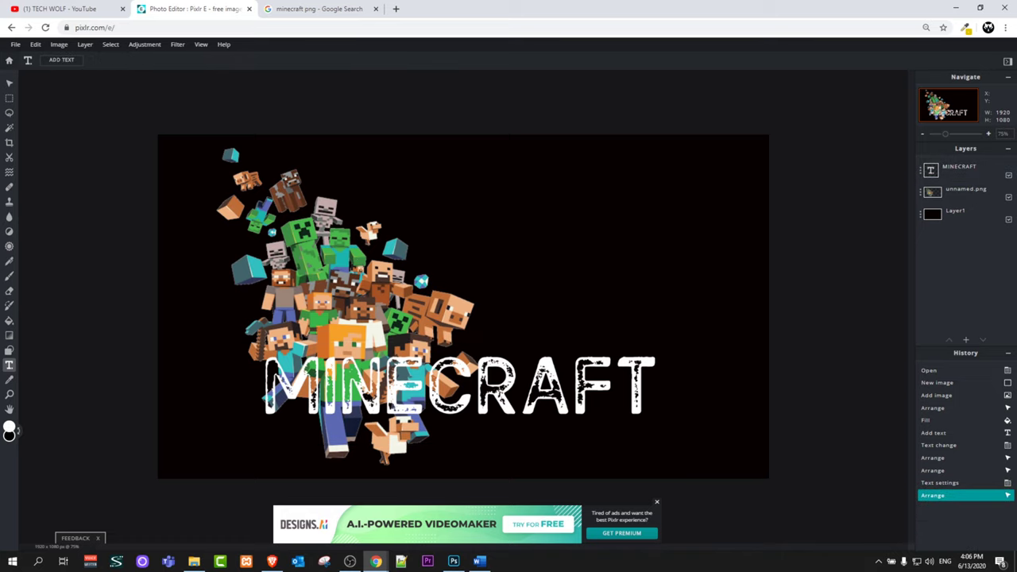
left_click(9, 84)
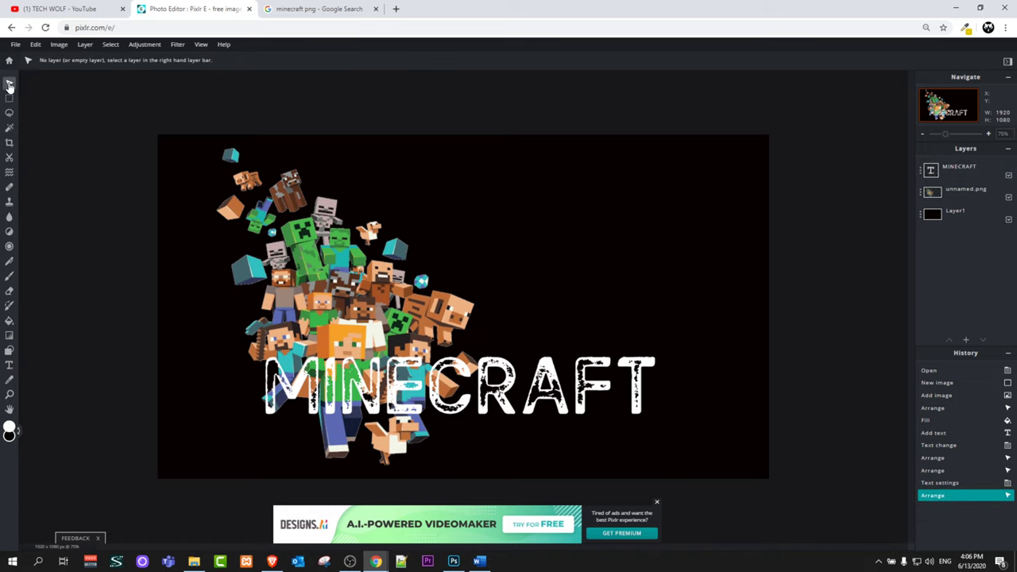
left_click(312, 253)
left_click_drag(312, 253, 436, 234)
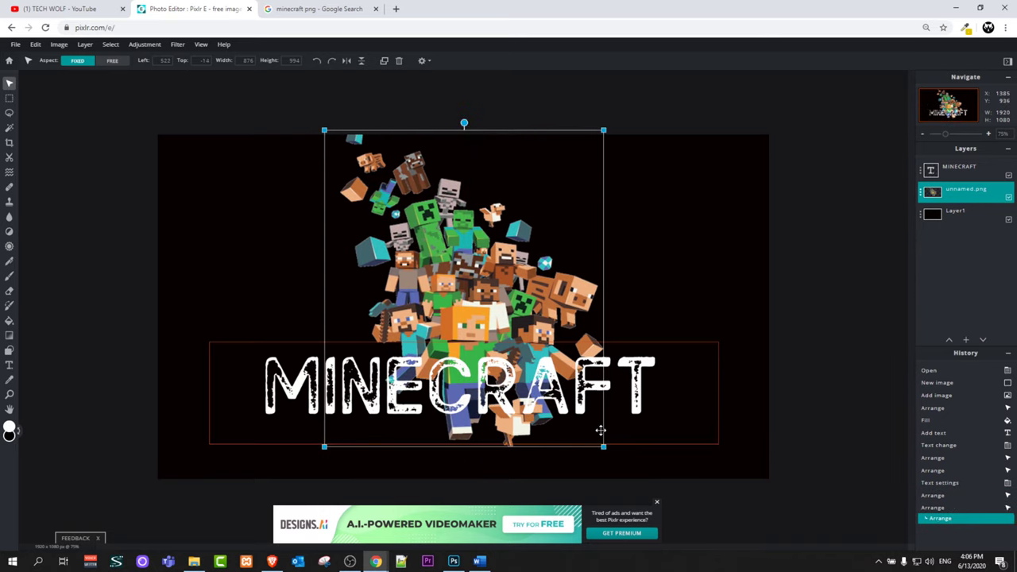
left_click_drag(604, 448, 512, 341)
left_click_drag(457, 289, 439, 305)
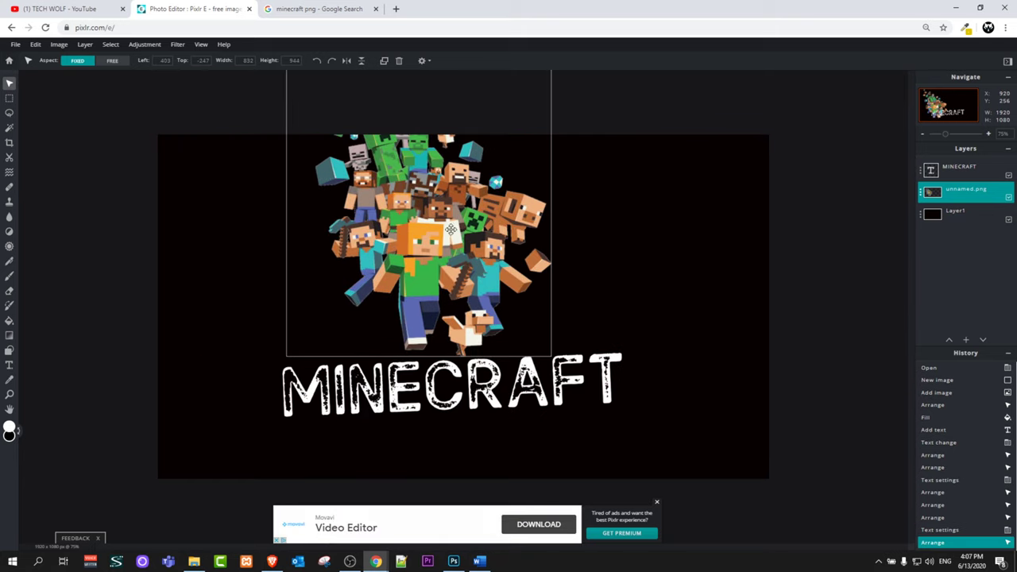
- Lower the MINECRAFT title toward the bottom edge and shrink the characters image into the upper left
left_click_drag(475, 401, 475, 443)
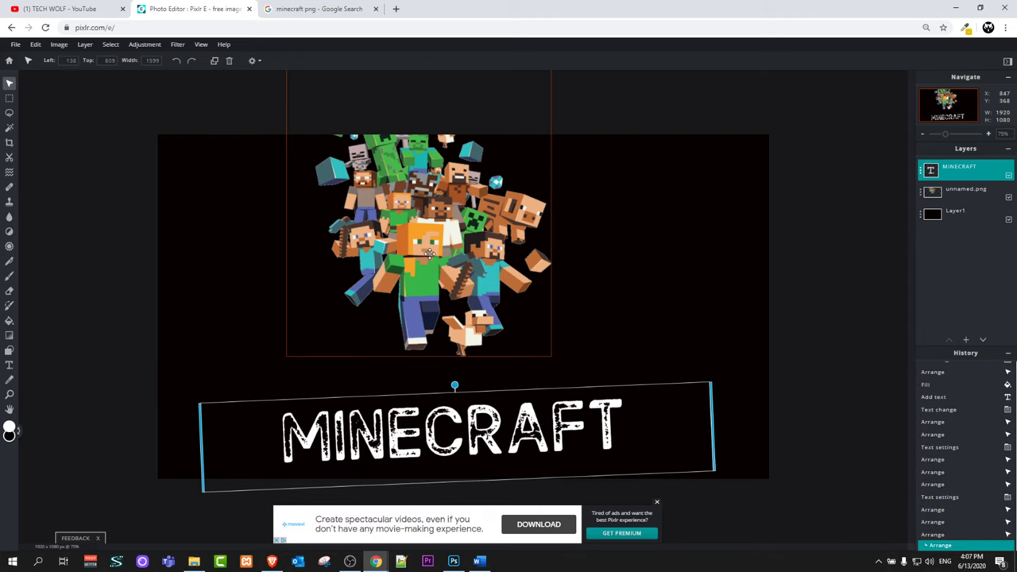
left_click_drag(429, 267, 433, 303)
left_click_drag(291, 106, 323, 141)
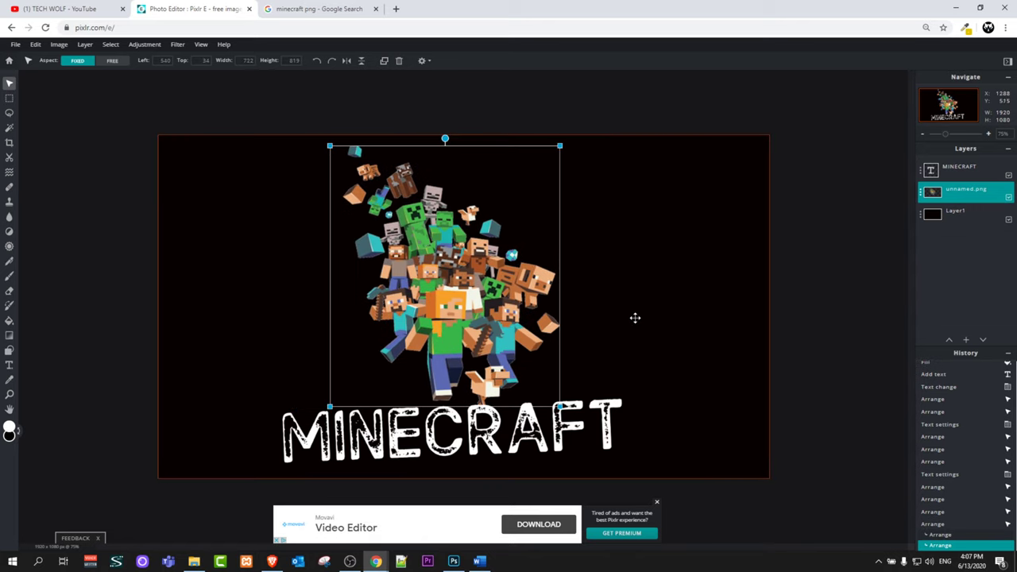
left_click(806, 336)
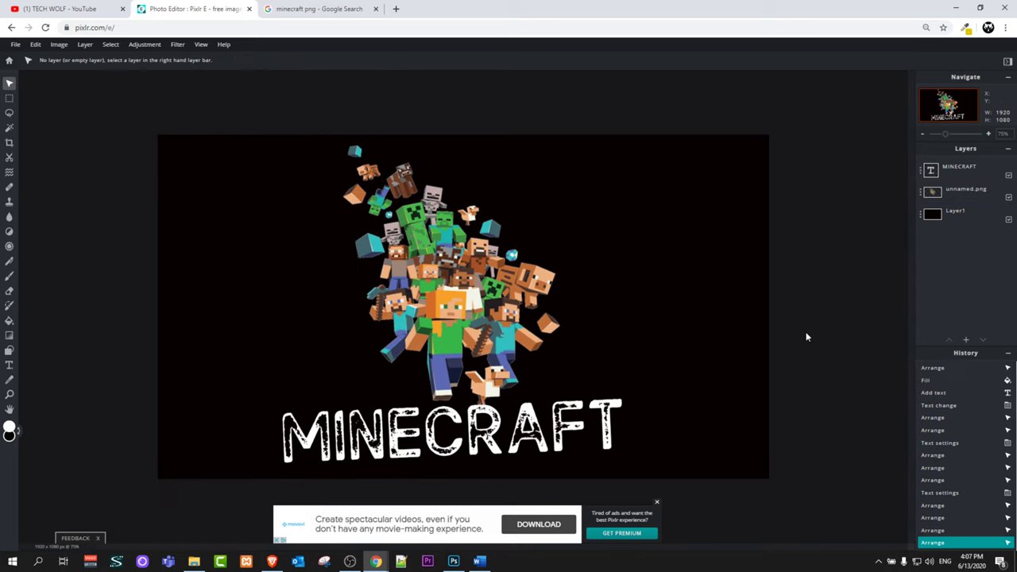
key("ctrl+plus")
key("ctrl+minus")
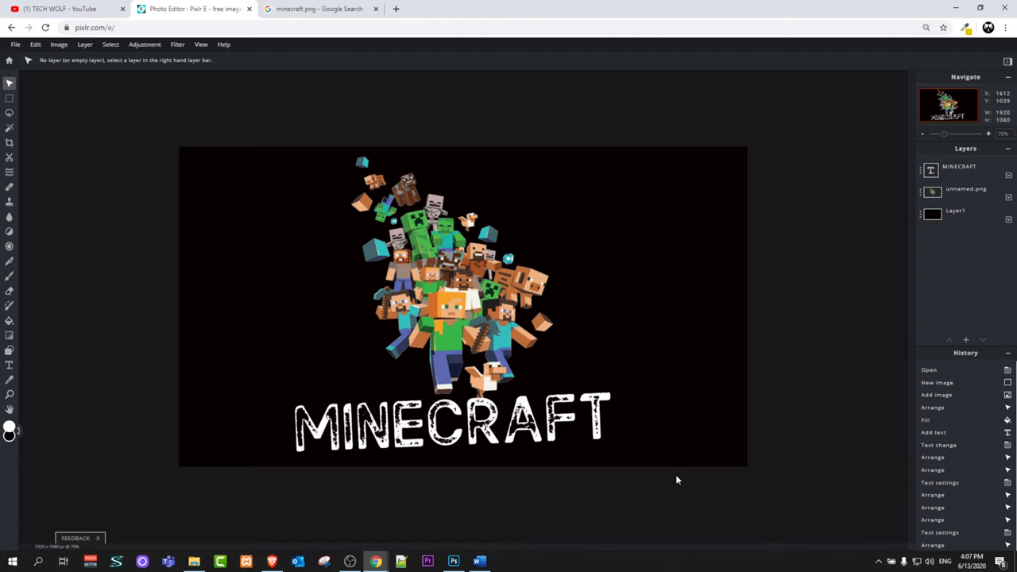
left_click_drag(479, 312, 341, 312)
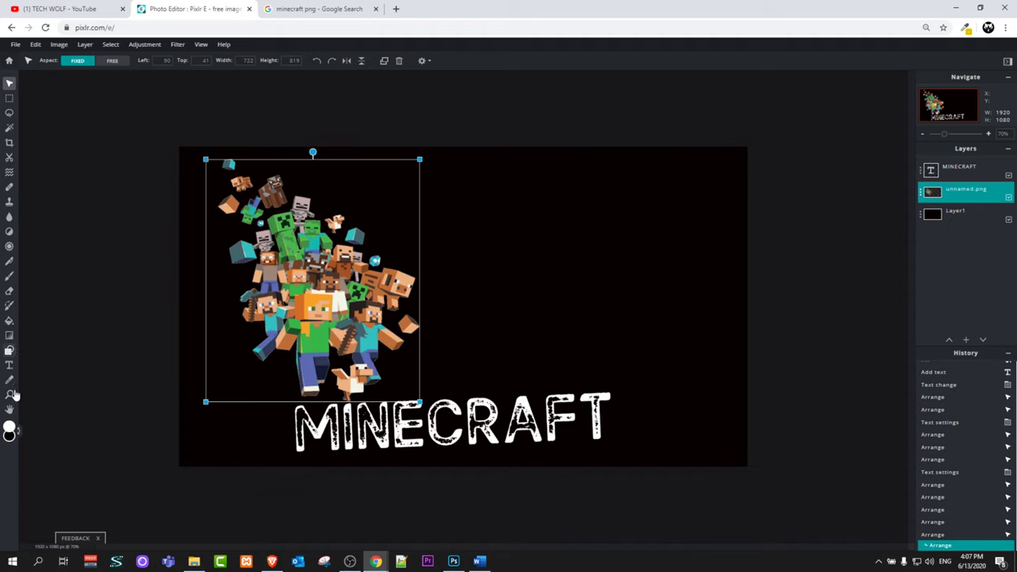
left_click(9, 366)
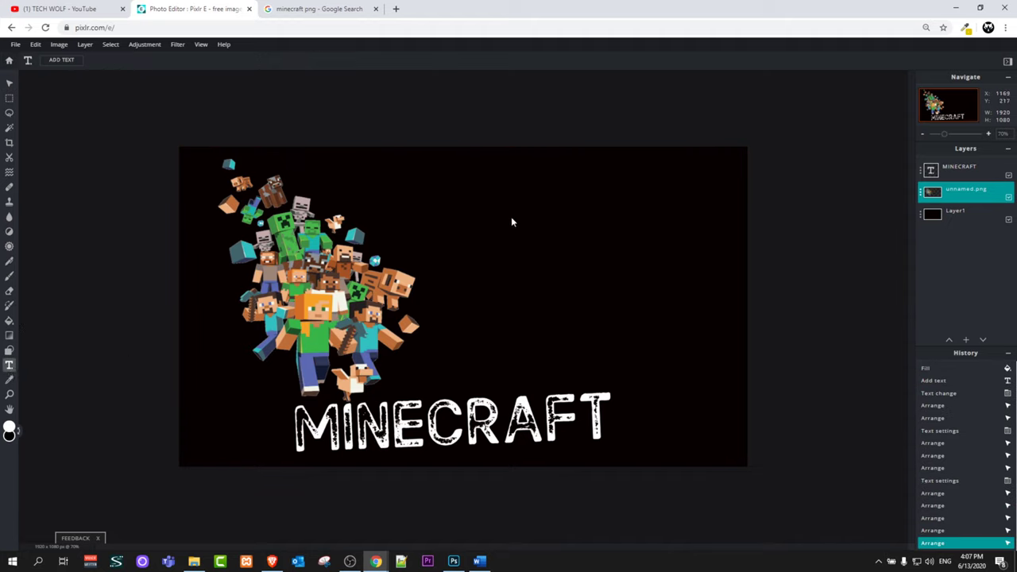
- Add a 'HERE MORE TEXT' text layer at the upper right in a grungy distressed font
left_click(519, 246)
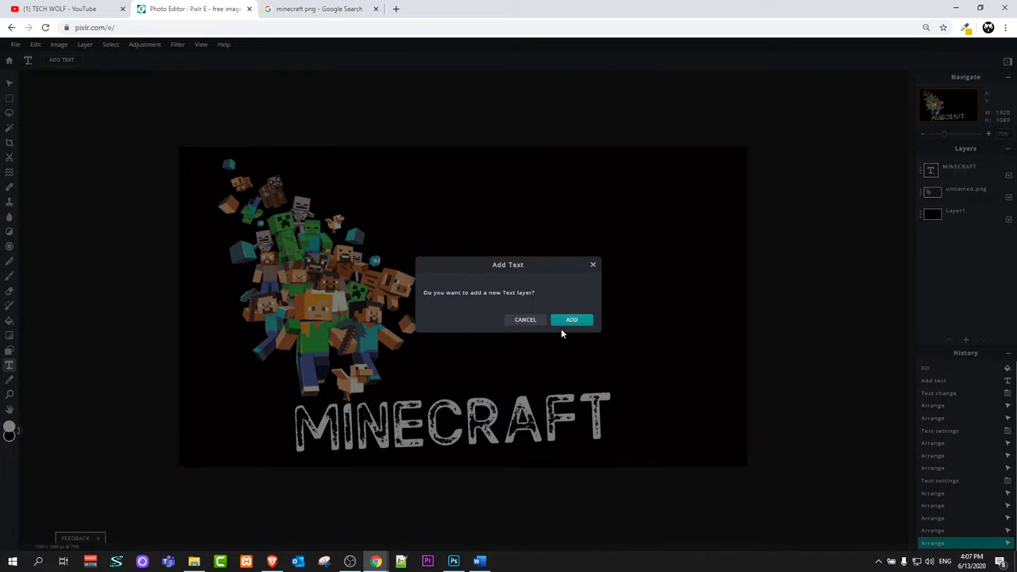
left_click(571, 320)
type("HERE ")
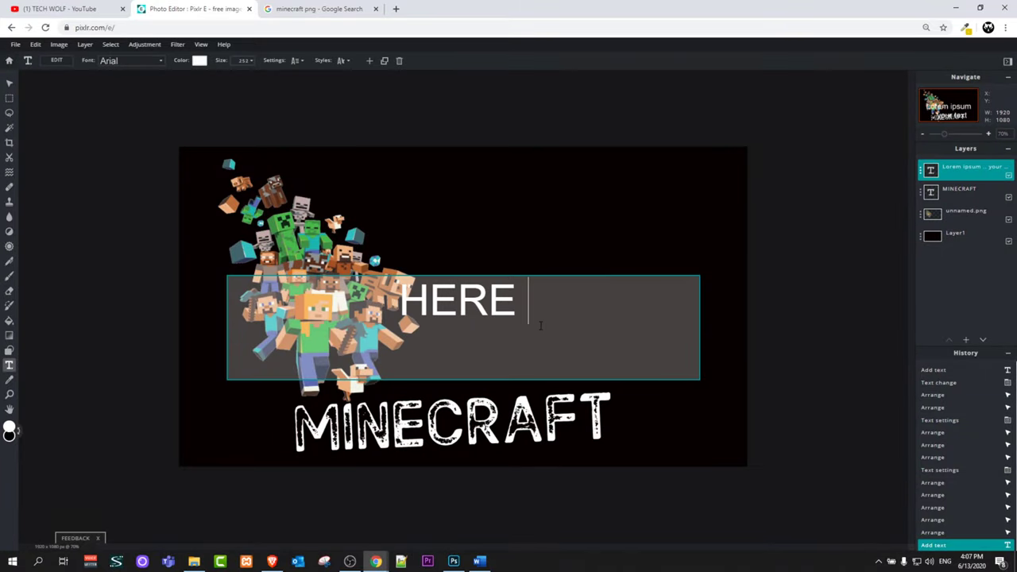
type("MORE TEXT")
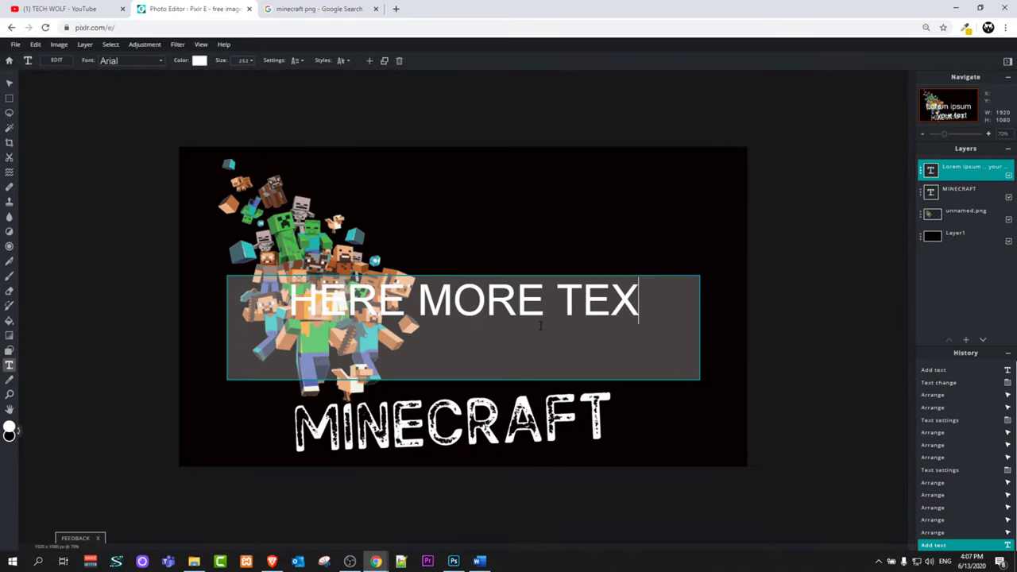
key("ctrl+a")
left_click(161, 63)
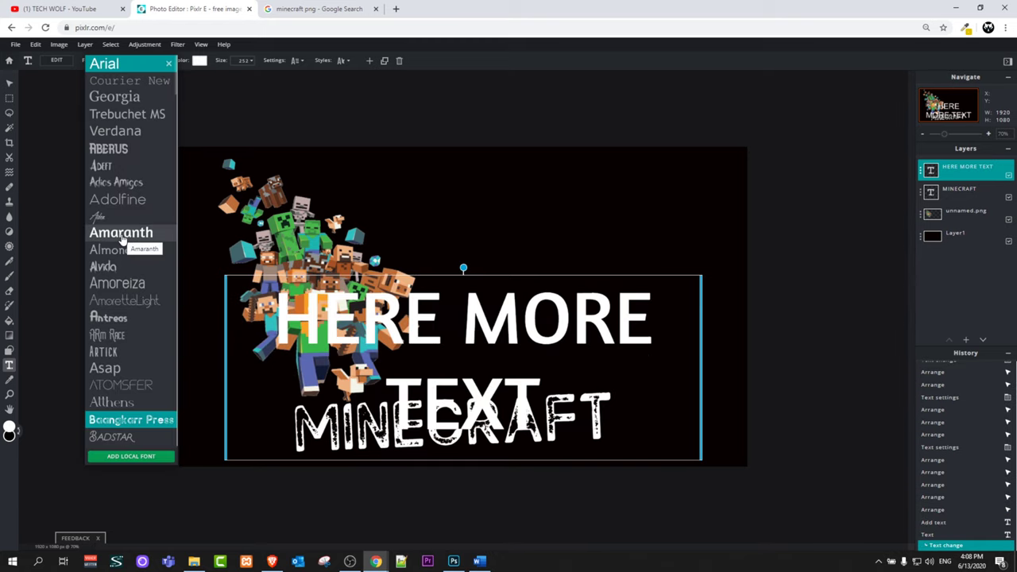
left_click(119, 368)
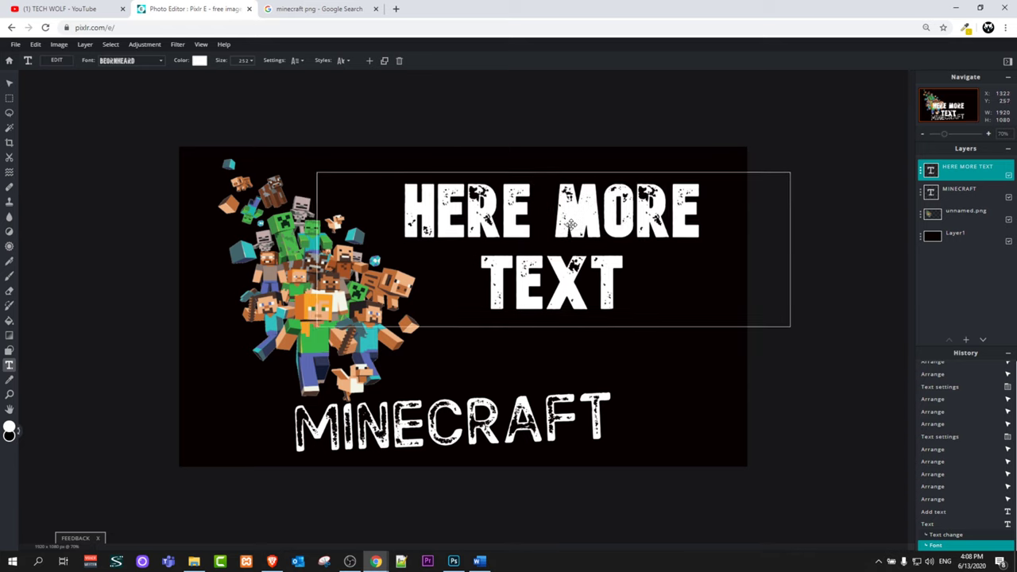
left_click(797, 406)
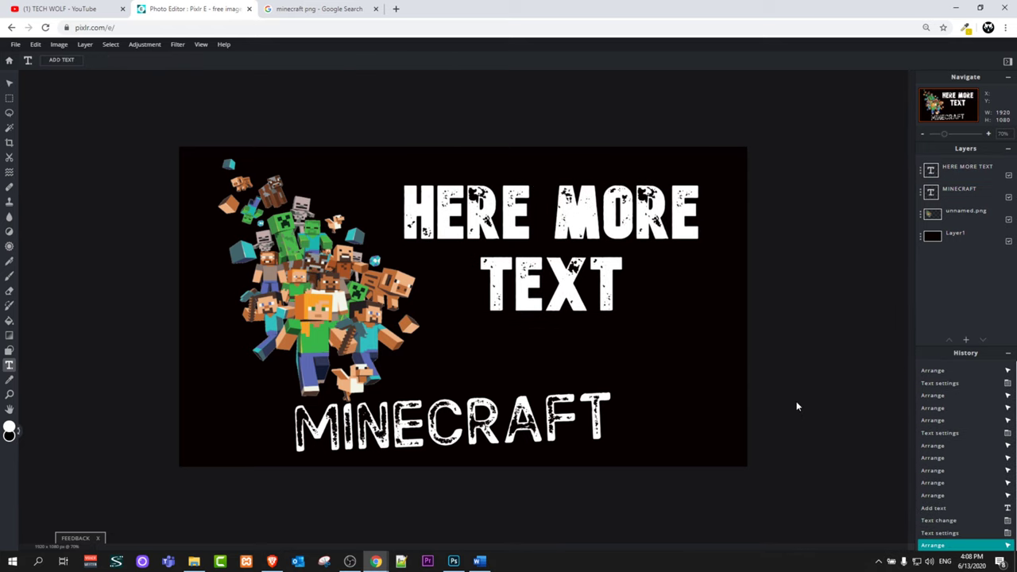